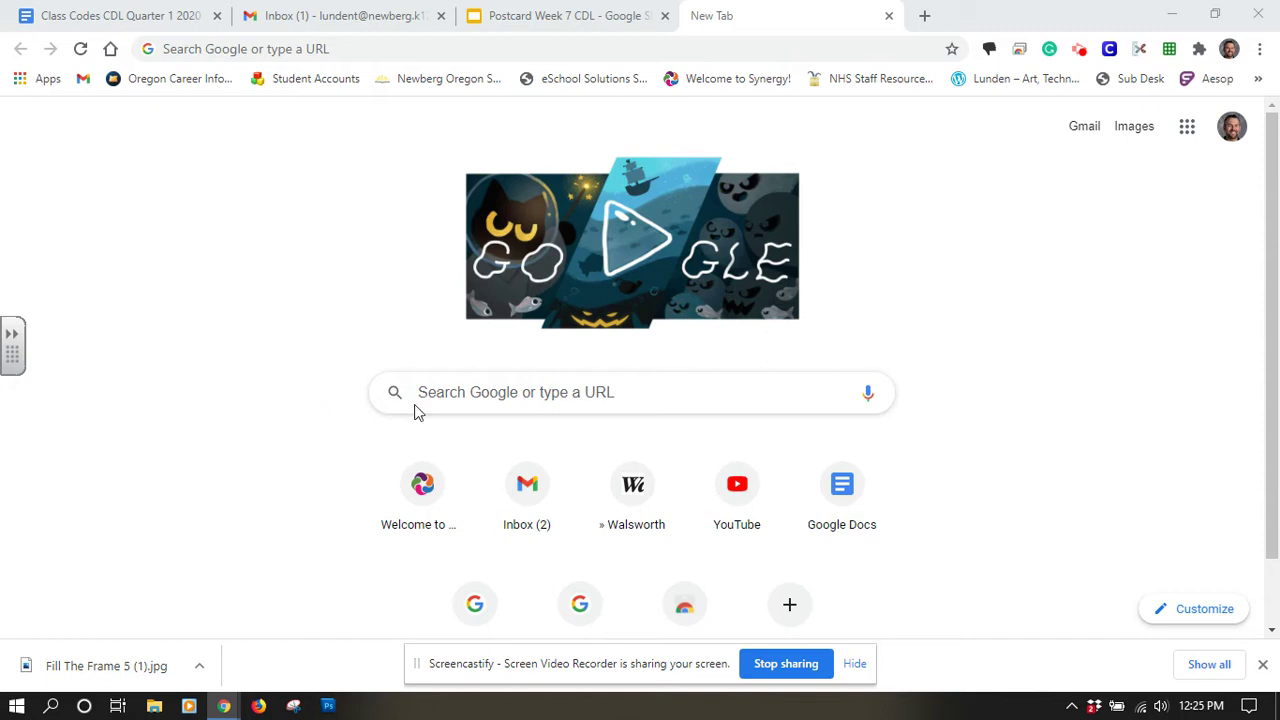
Step: Search Google for Photopea and open the photopea.com editor
click(468, 395)
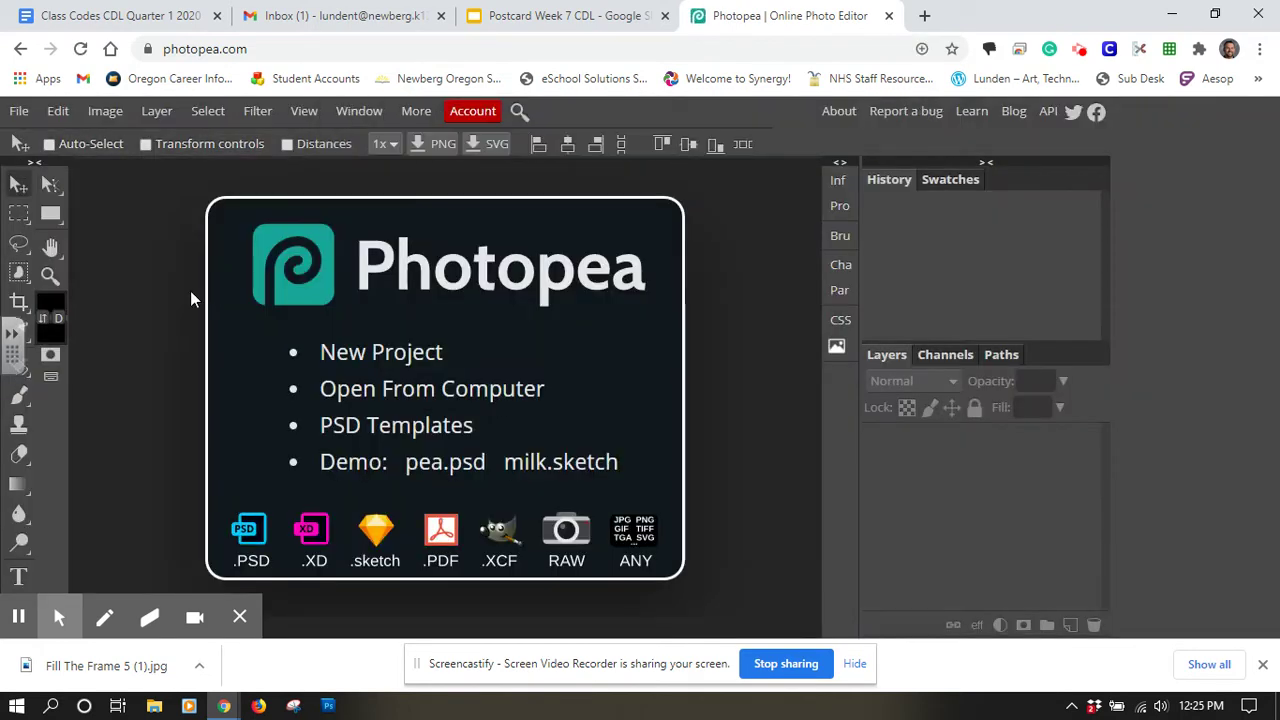
Step: Open the Fill The Frame 5 photo from the Desktop in Photopea
click(392, 395)
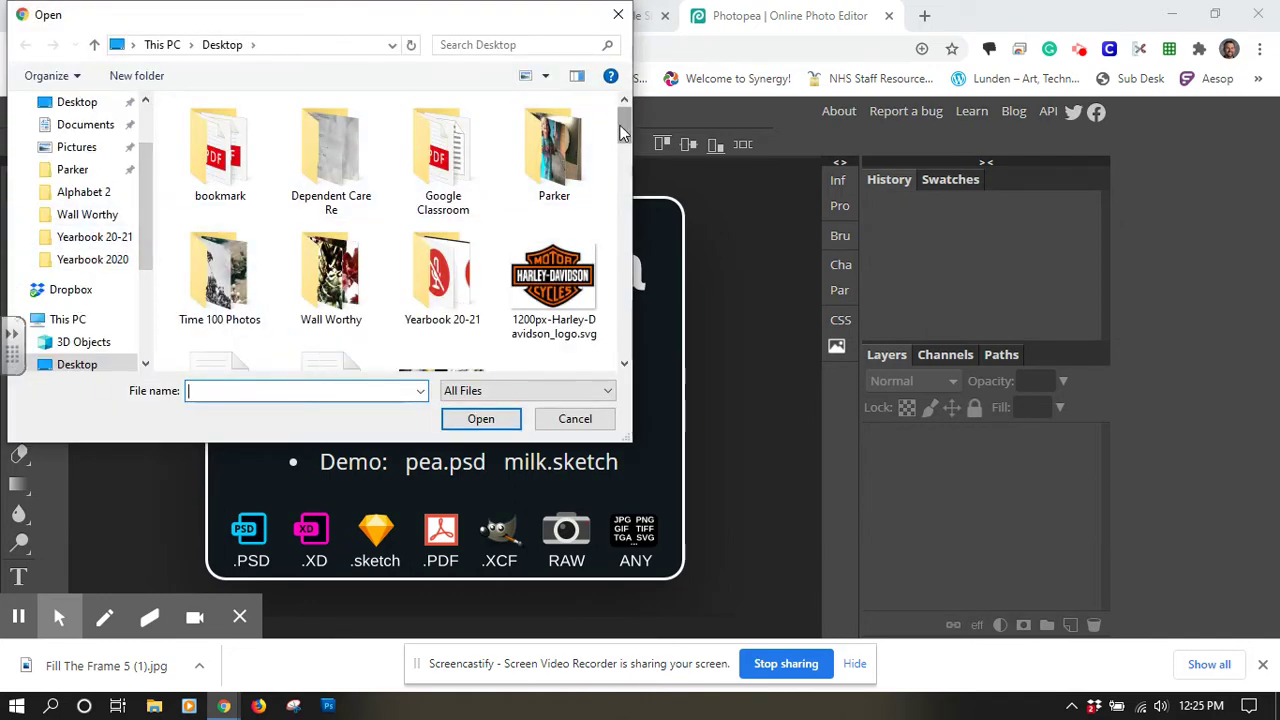
scroll(620, 143, down, 2)
drag(620, 143, 630, 182)
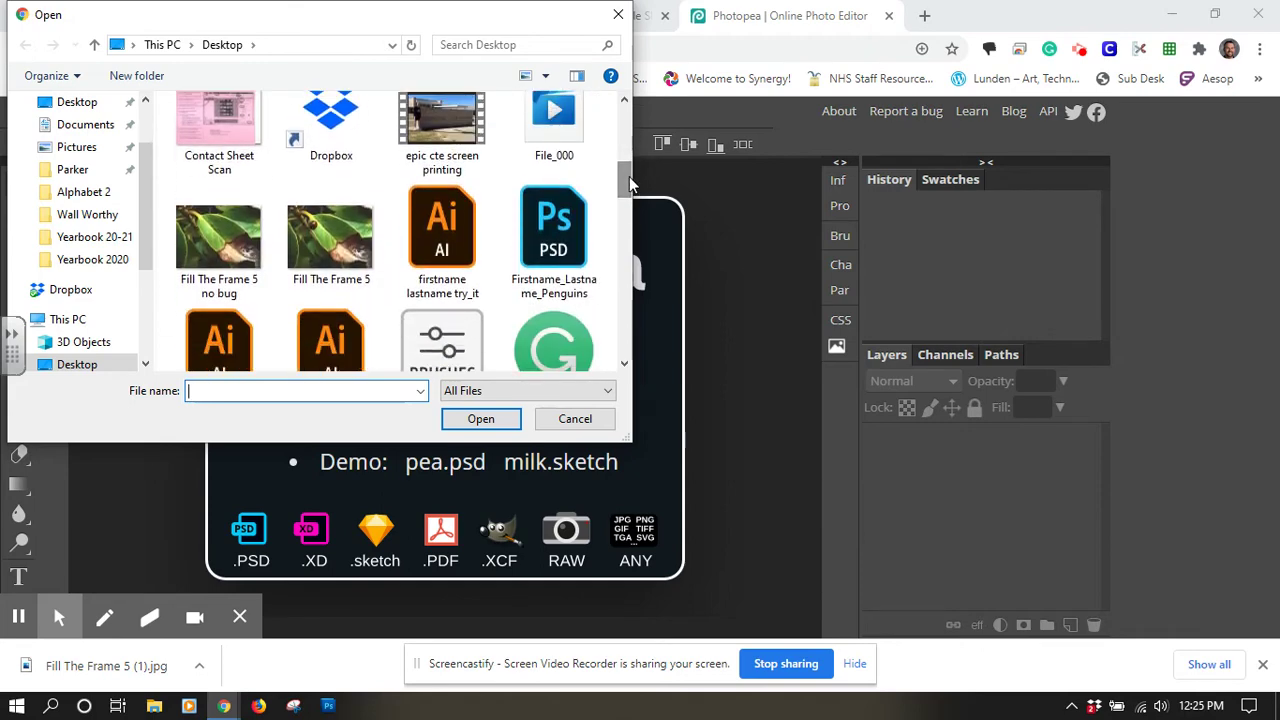
click(330, 245)
double_click(325, 248)
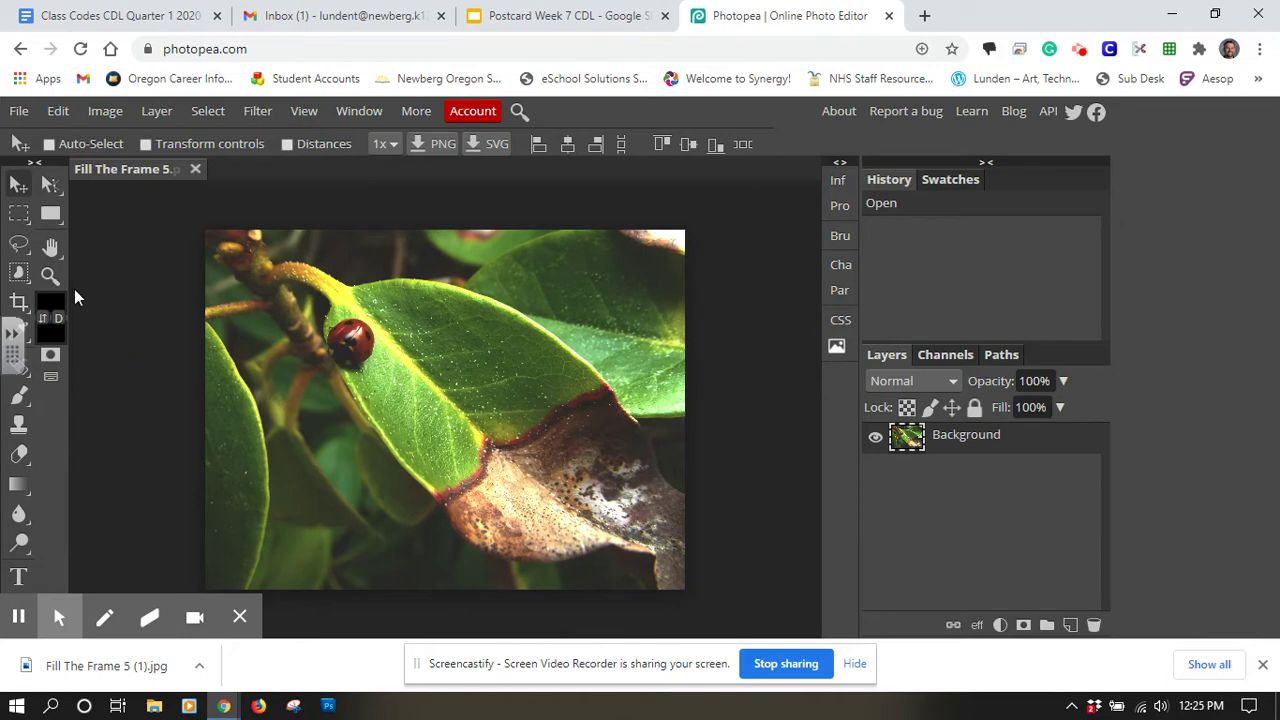
Step: Zoom in several levels on the ladybug, then zoom back out one step
click(49, 276)
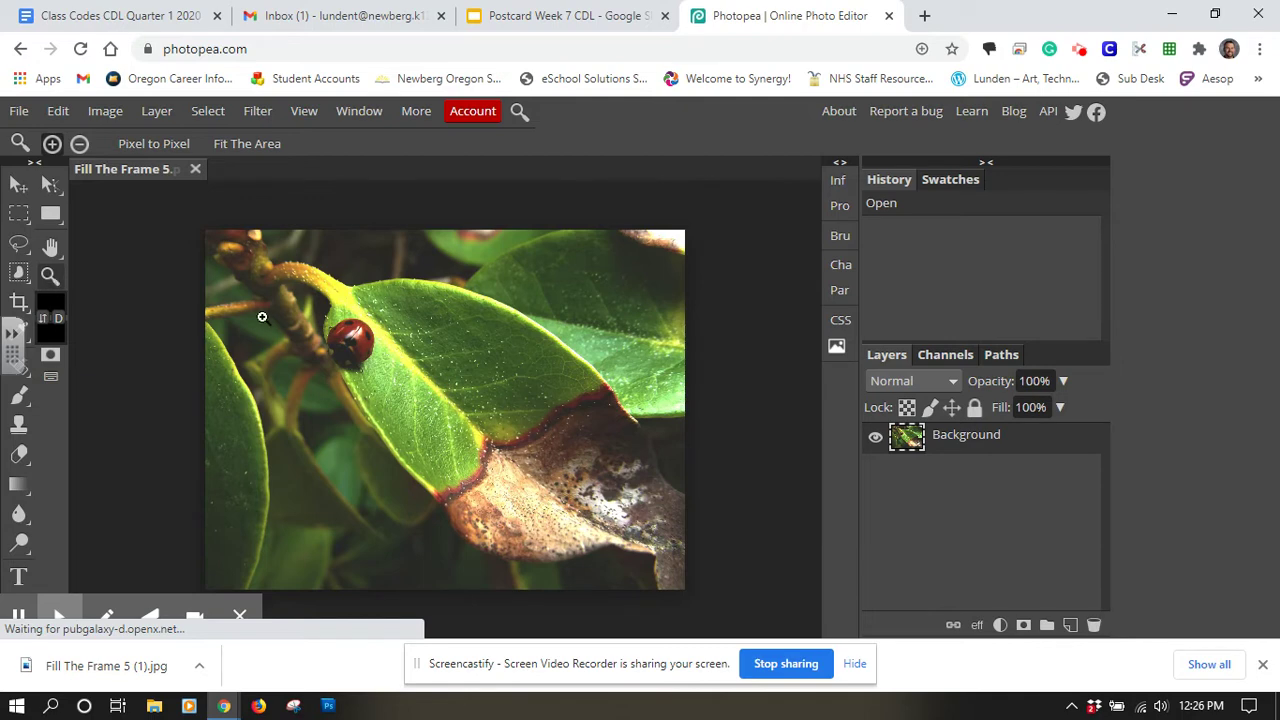
click(354, 342)
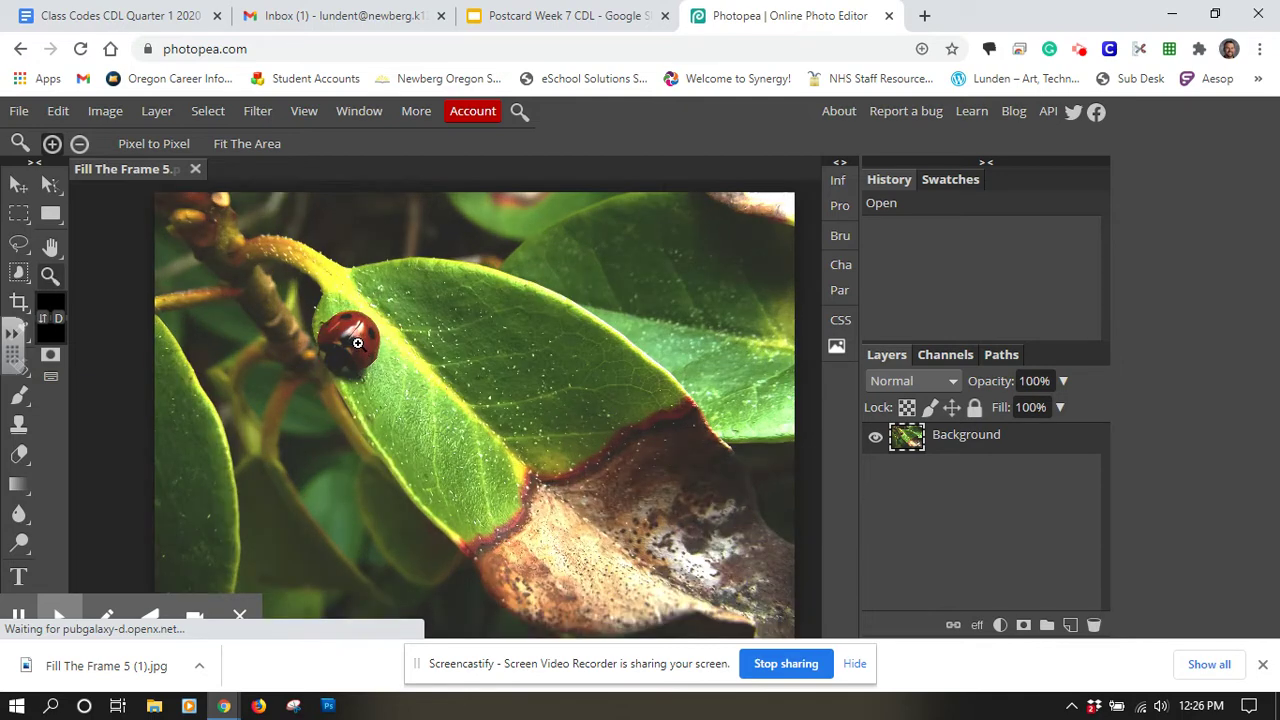
click(357, 343)
click(374, 344)
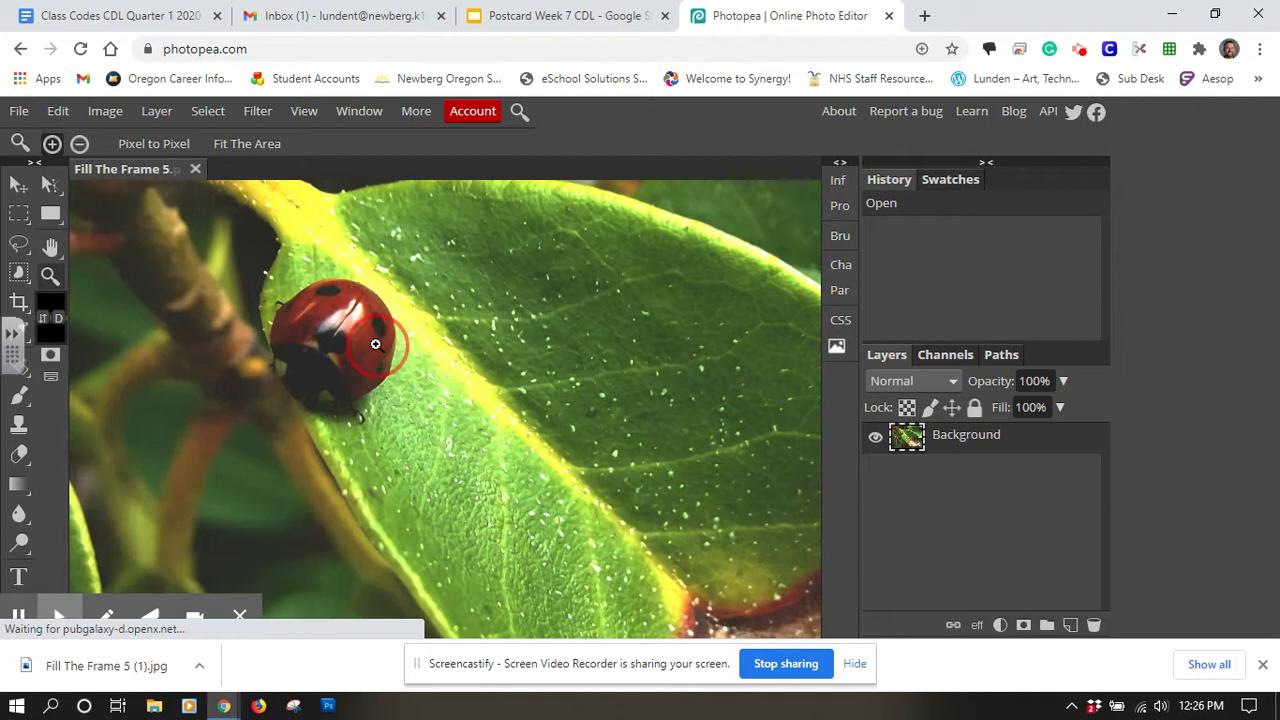
click(375, 344)
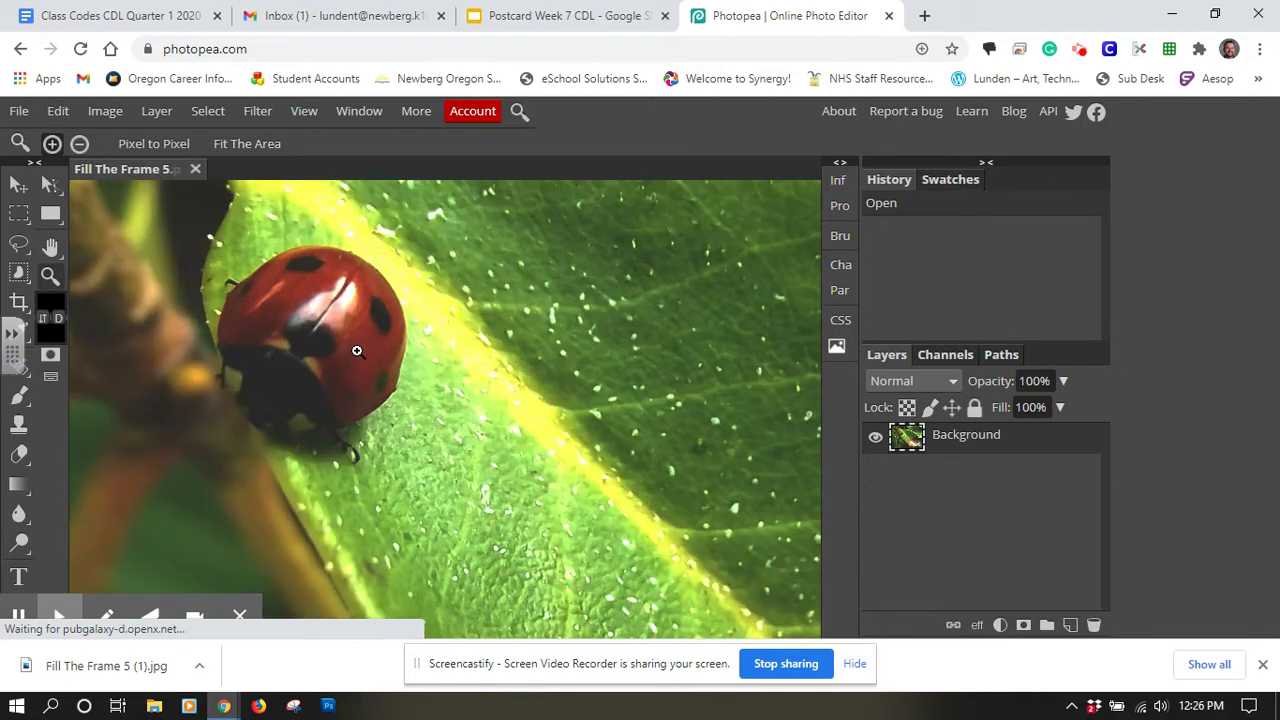
click(357, 351)
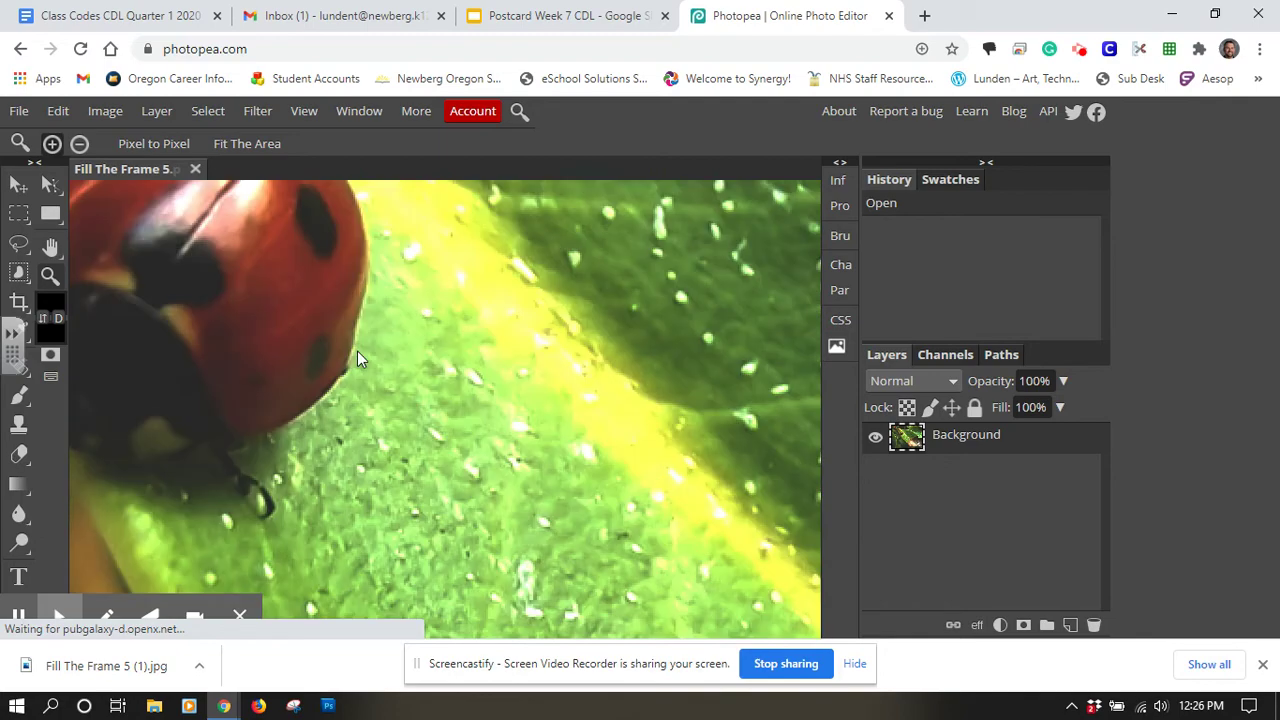
scroll(357, 351, down, 4)
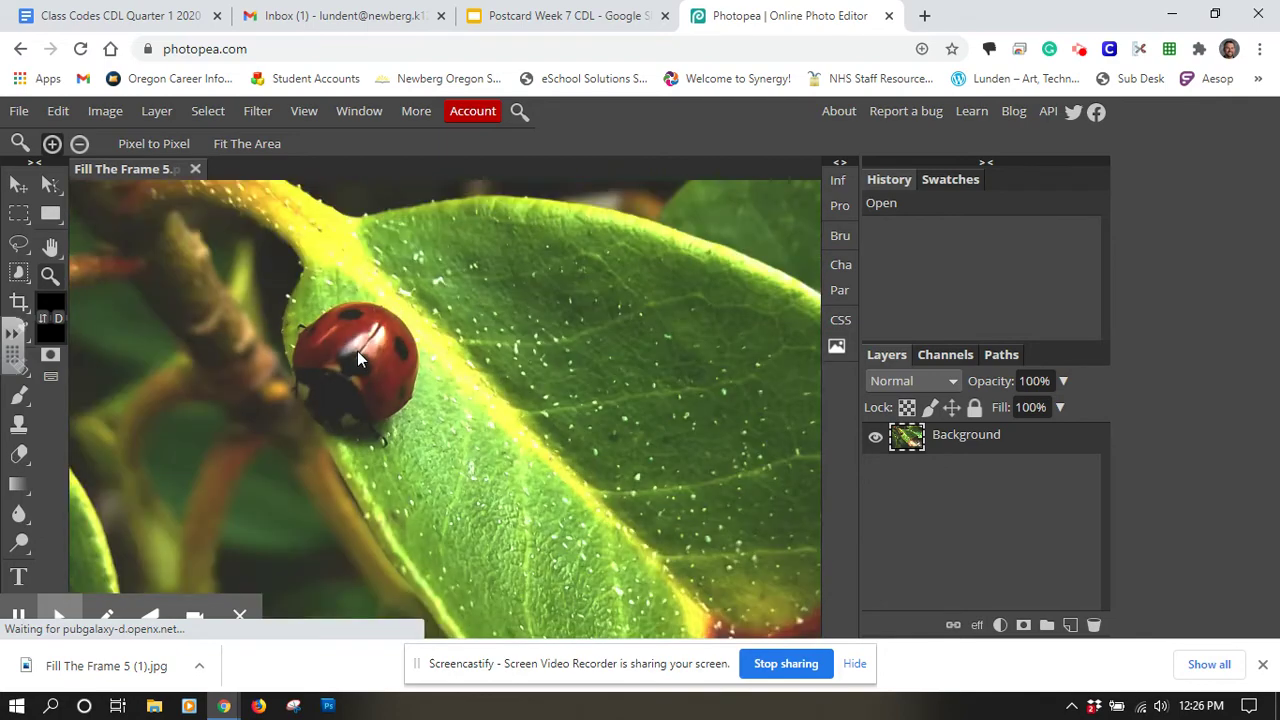
scroll(357, 351, up, 1)
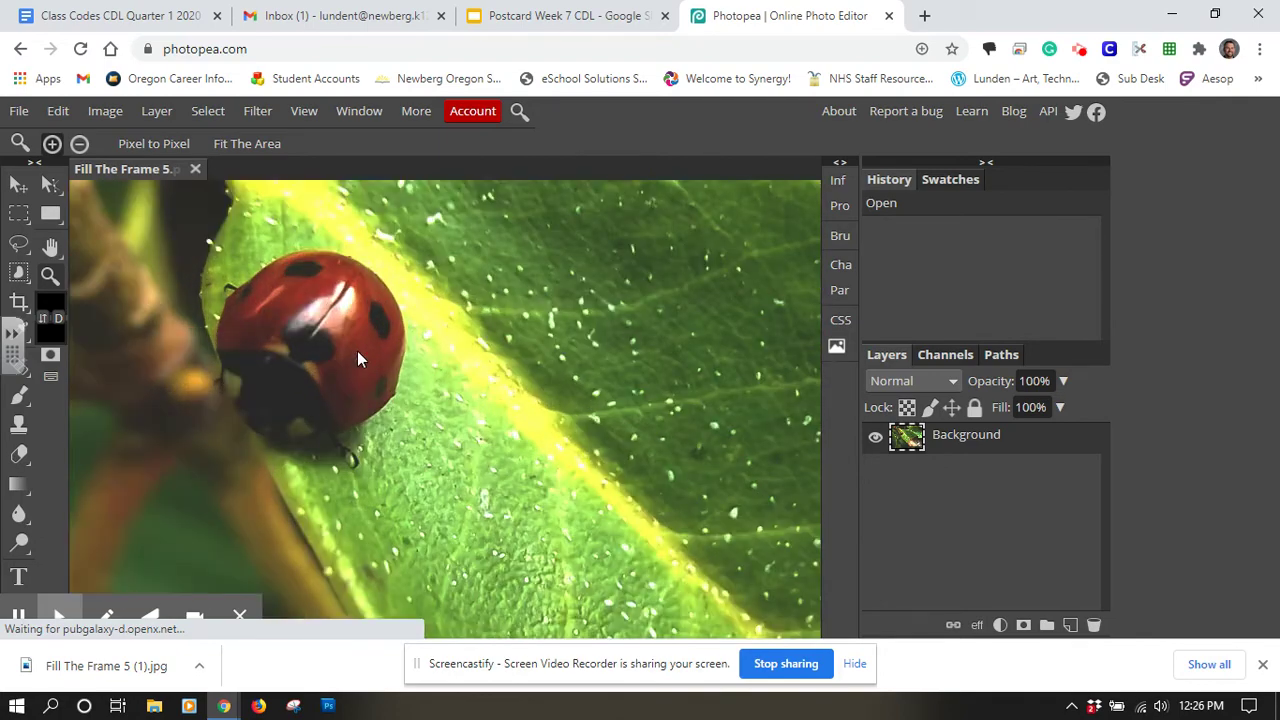
scroll(403, 363, up, 2)
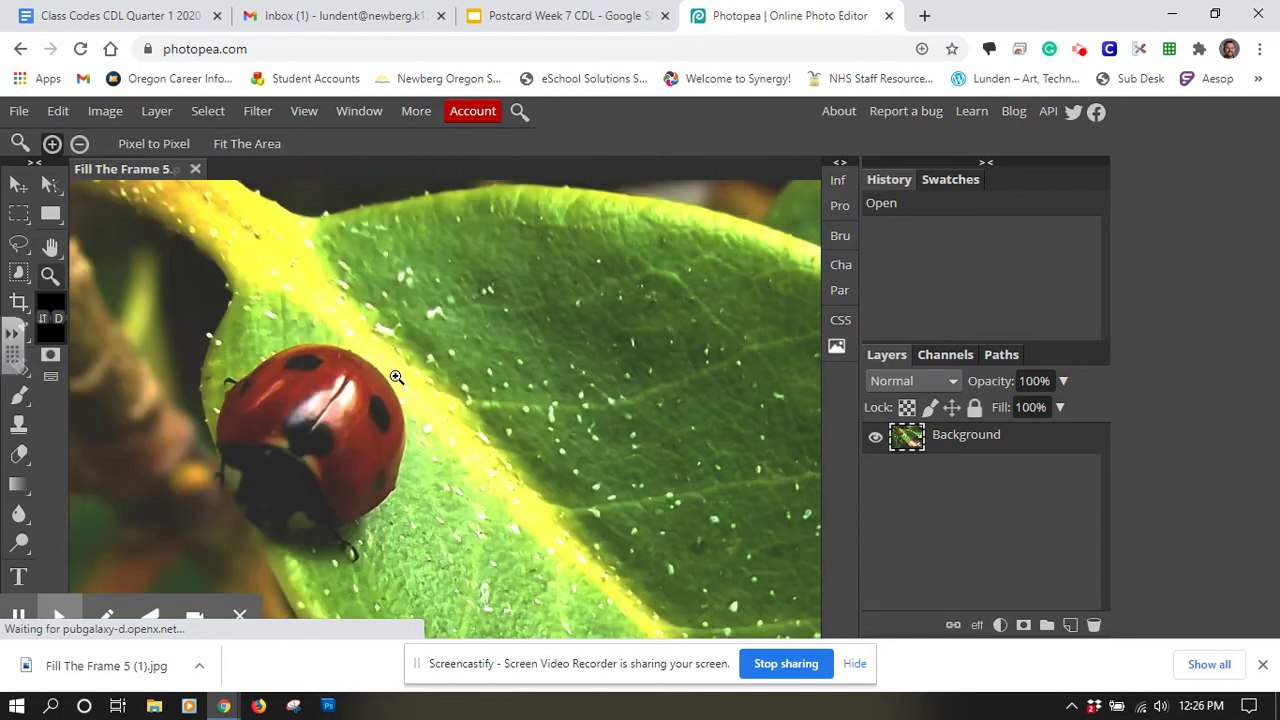
scroll(400, 378, down, 2)
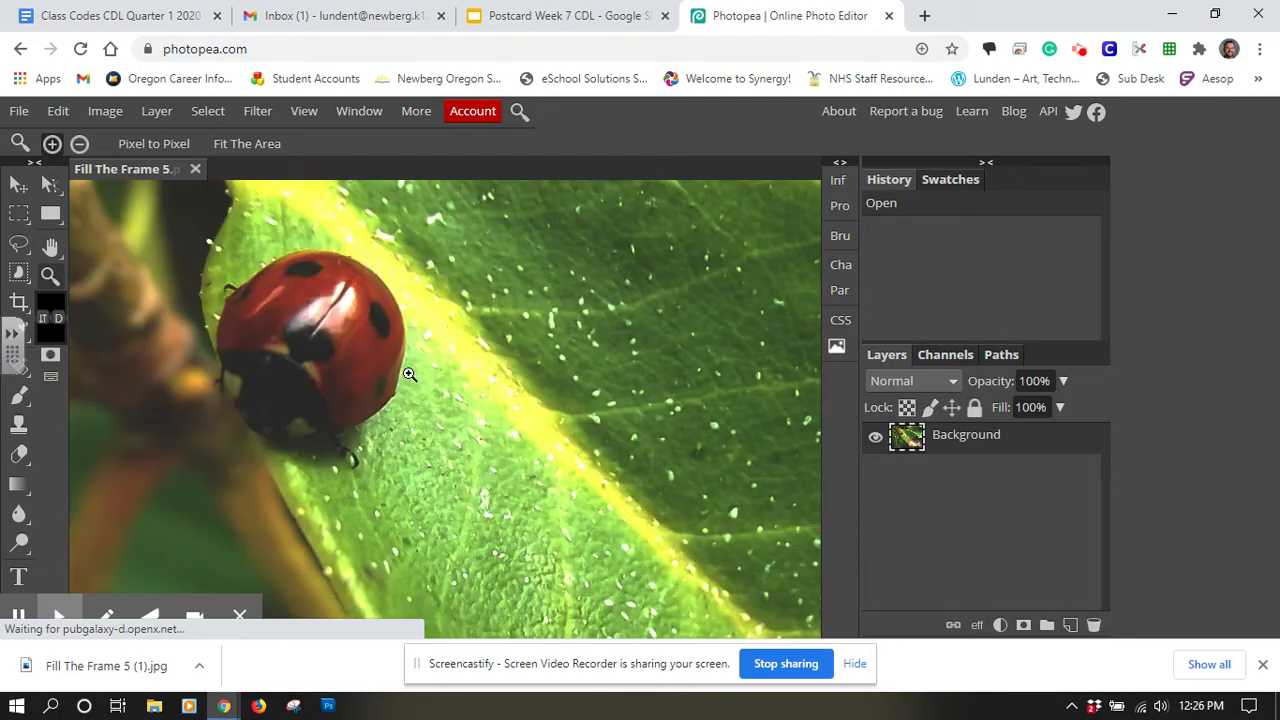
alt+click(409, 374)
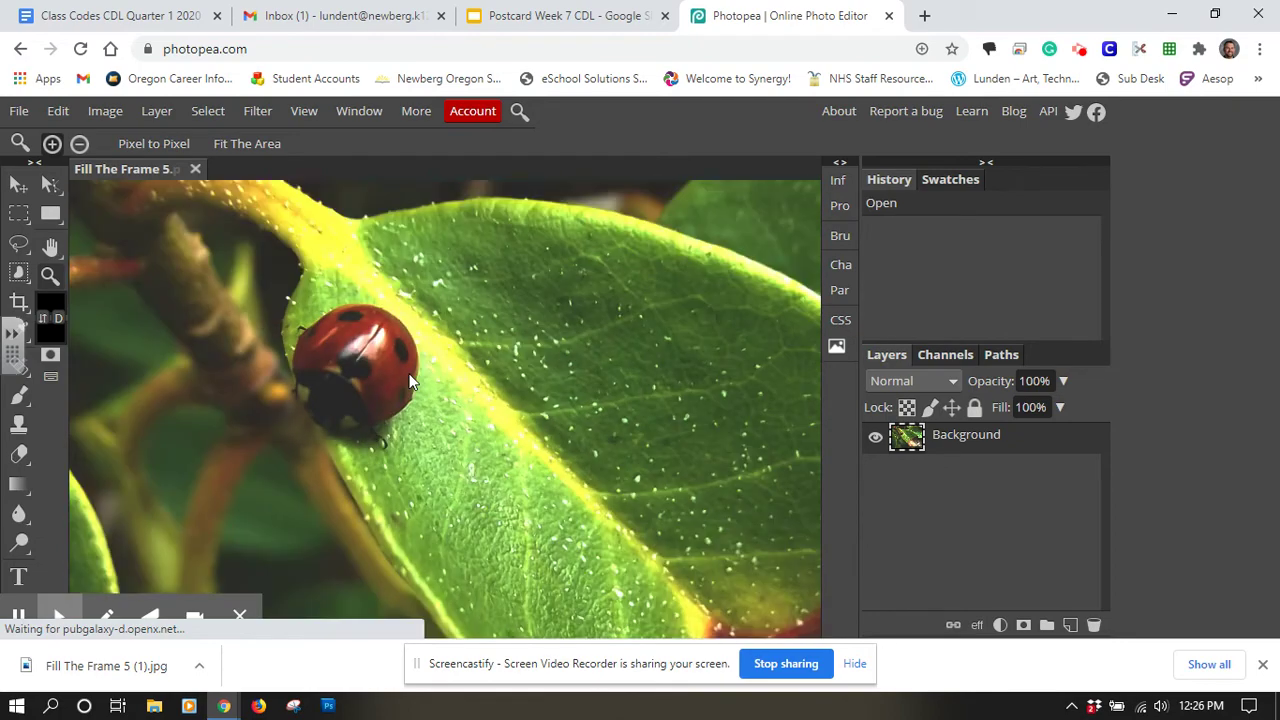
Step: Choose the Clone Stamp tool with a 190 px brush at 23% hardness
click(20, 426)
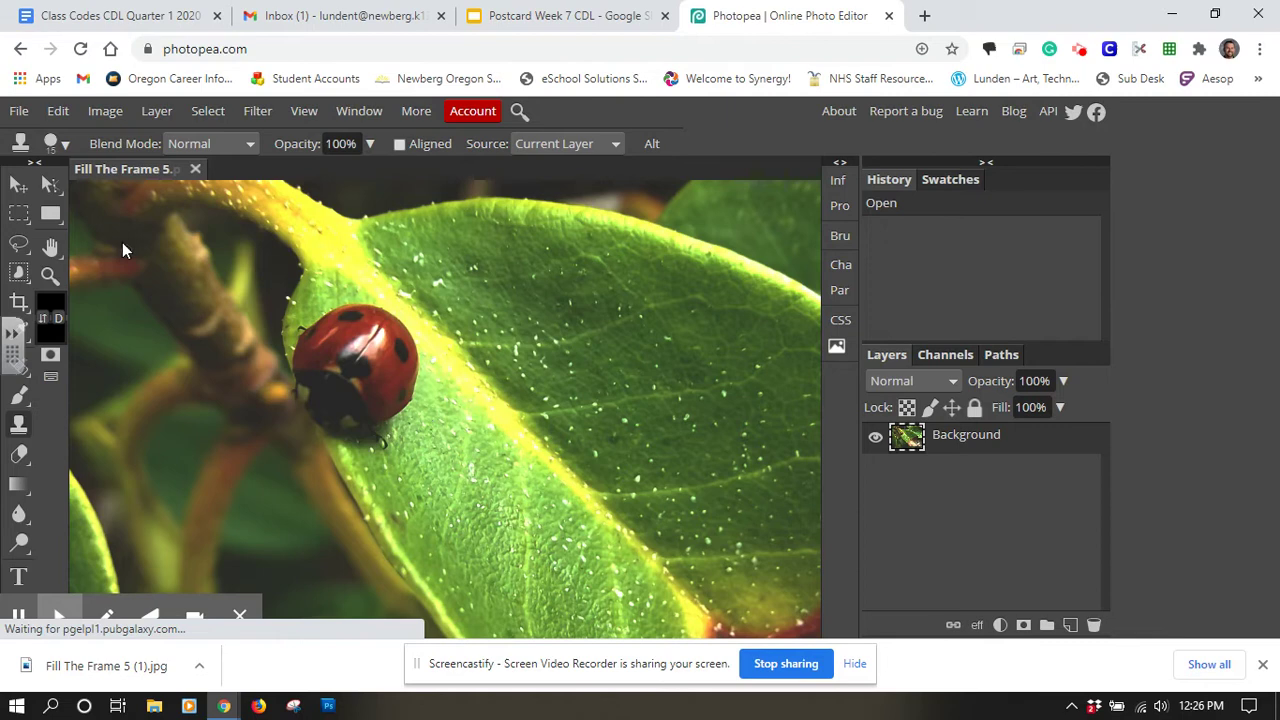
click(66, 147)
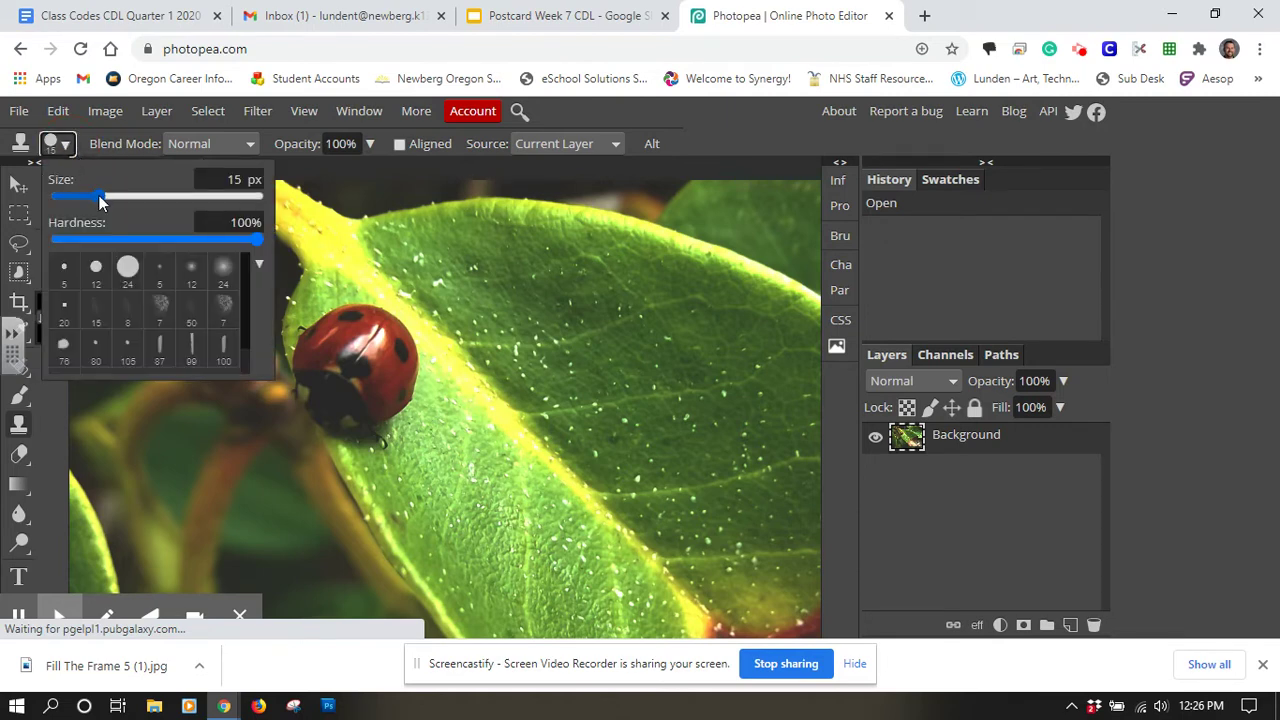
drag(100, 201, 166, 201)
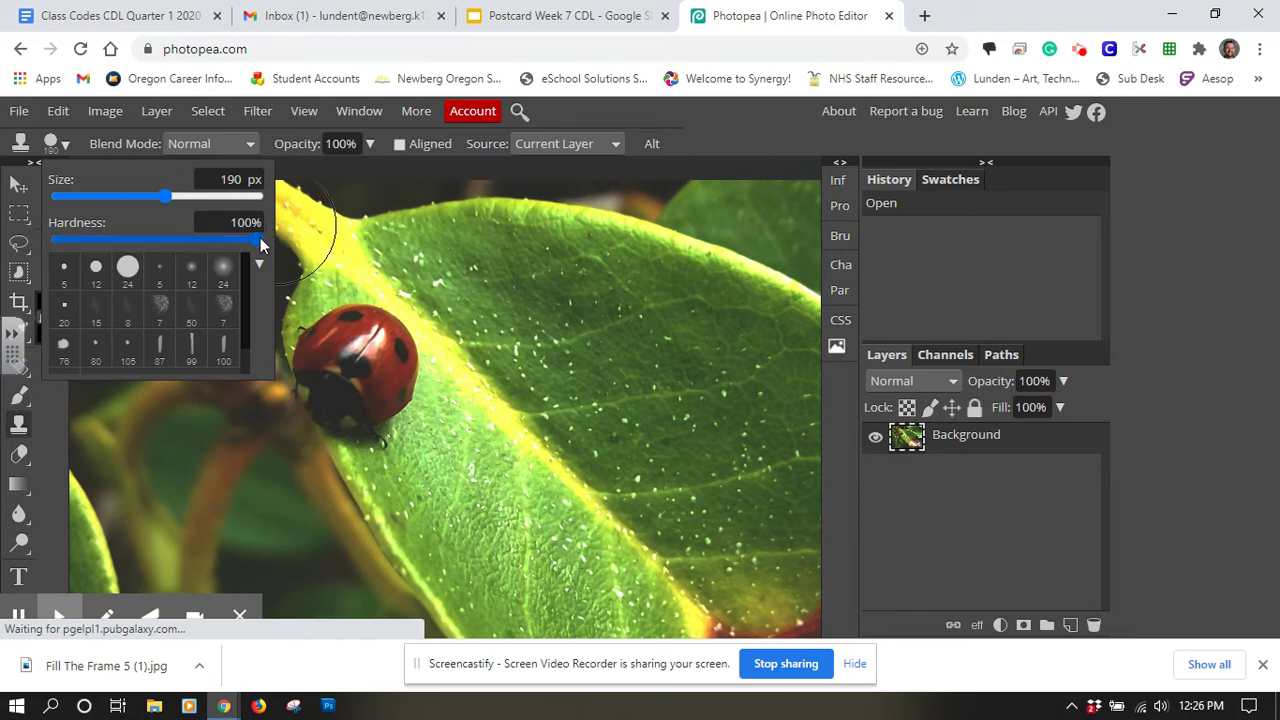
drag(259, 238, 104, 243)
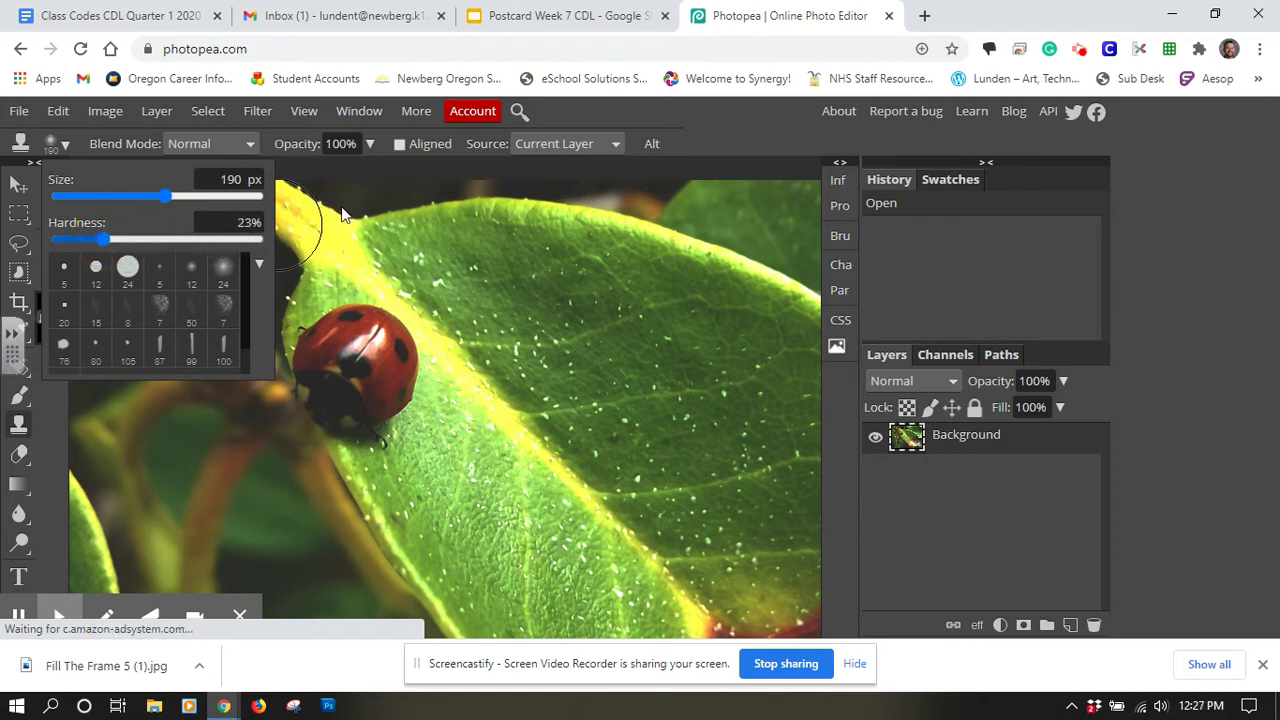
click(379, 178)
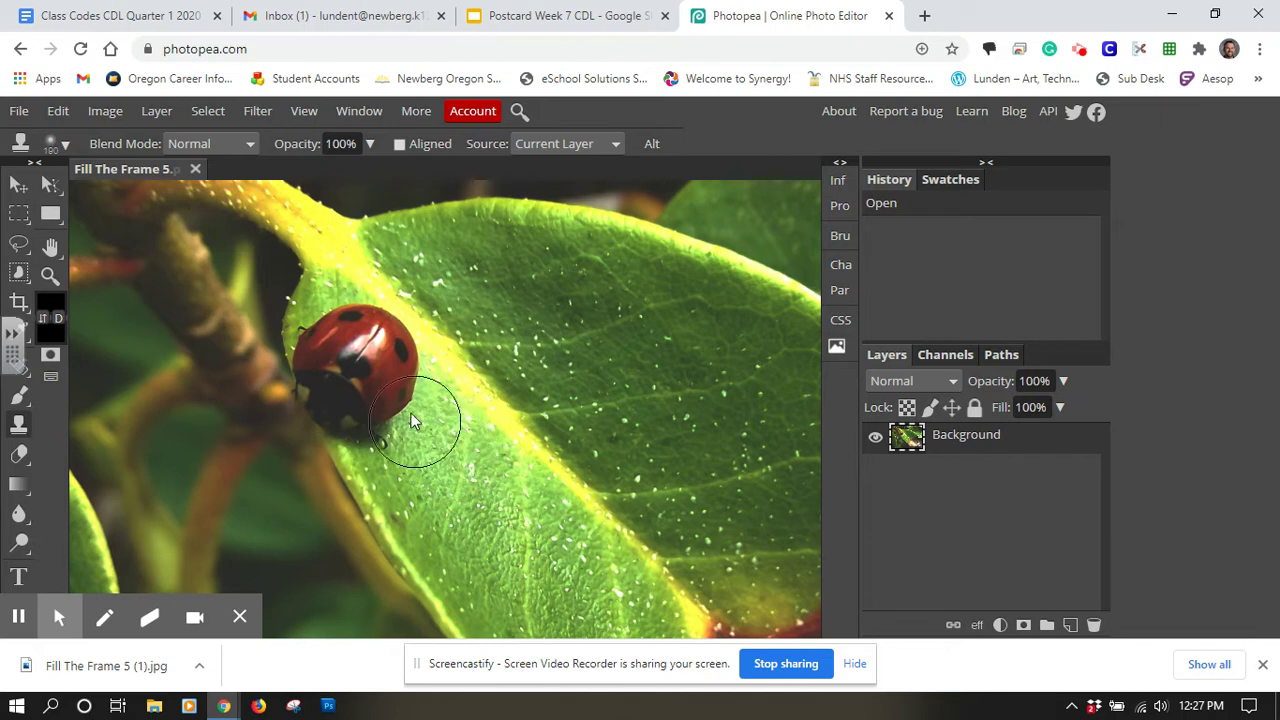
Step: Stamp a copy of the ladybug onto the leaf below, then undo it with Edit > Step Backward
alt+click(357, 362)
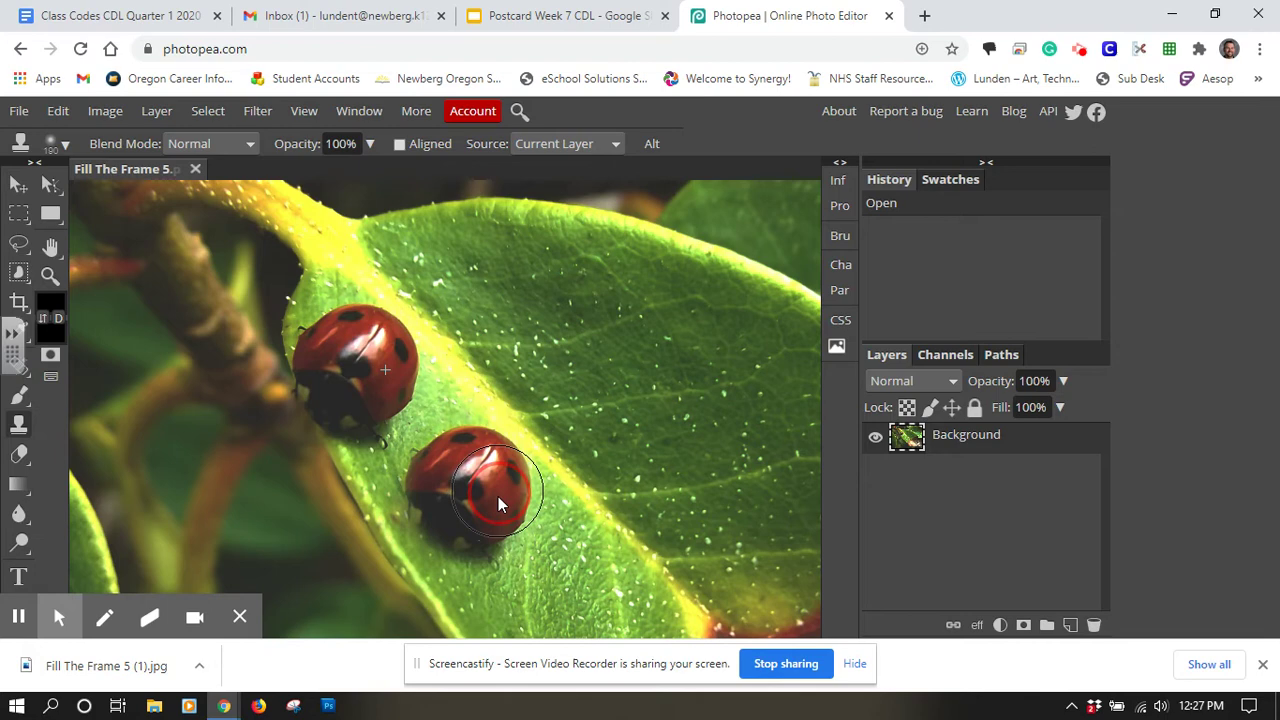
click(430, 502)
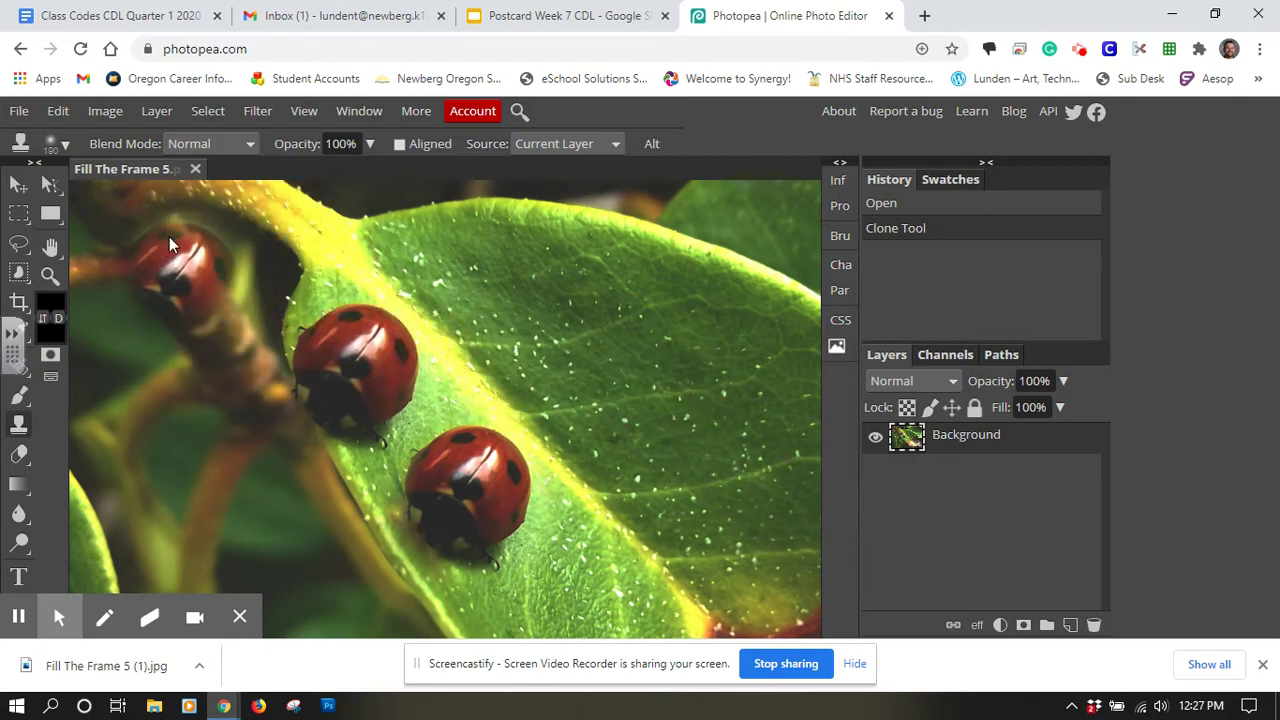
click(59, 112)
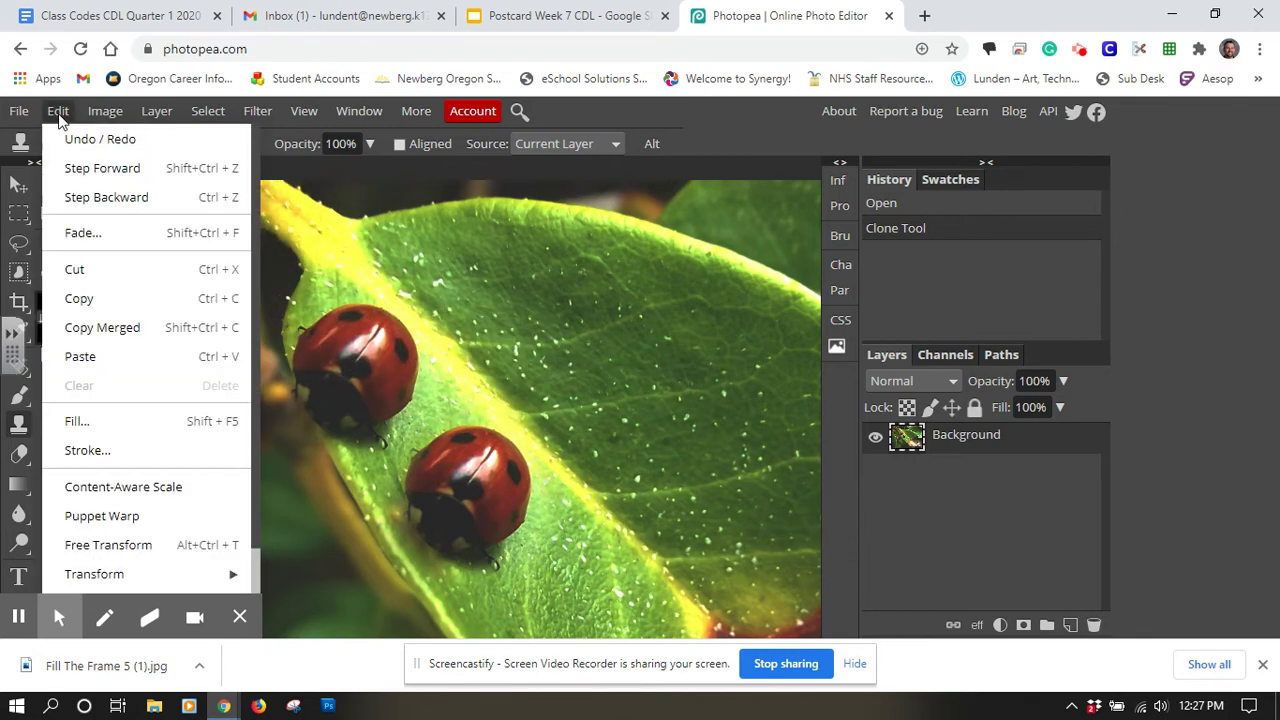
click(104, 199)
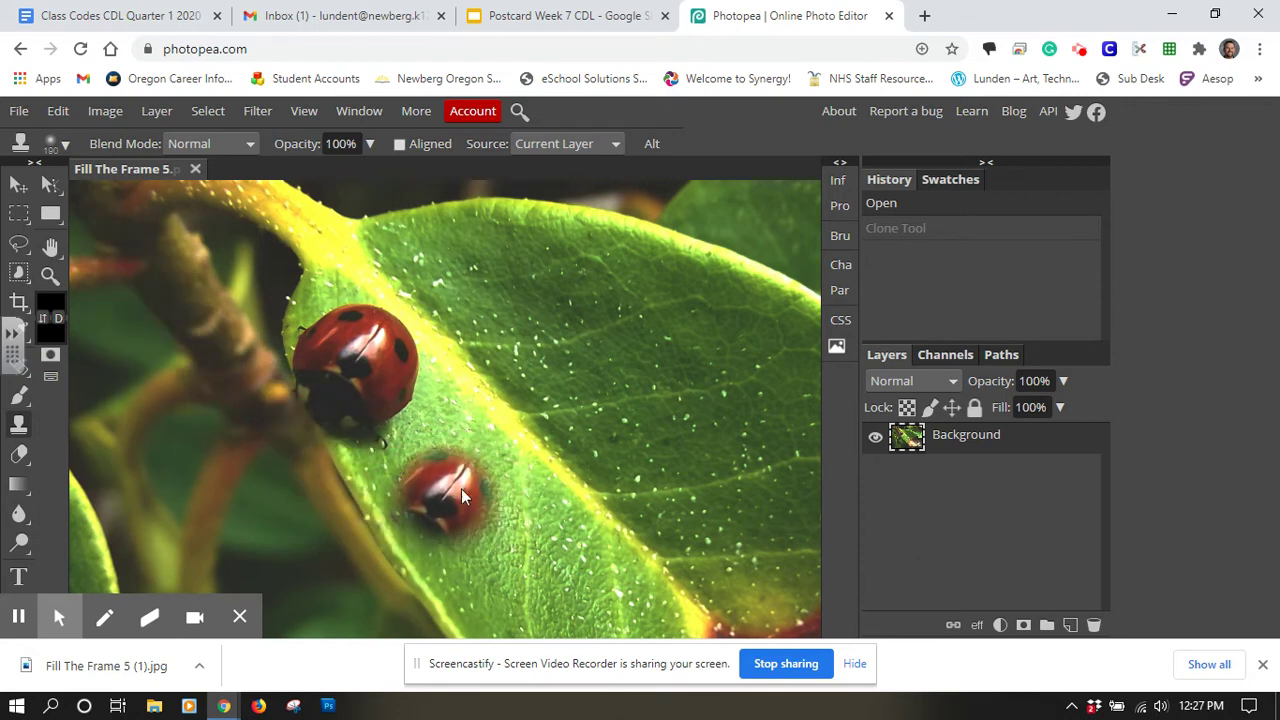
Step: Sample clean leaf below the ladybug, clone it over most of the bug, and shrink the brush to 90
key(alt)
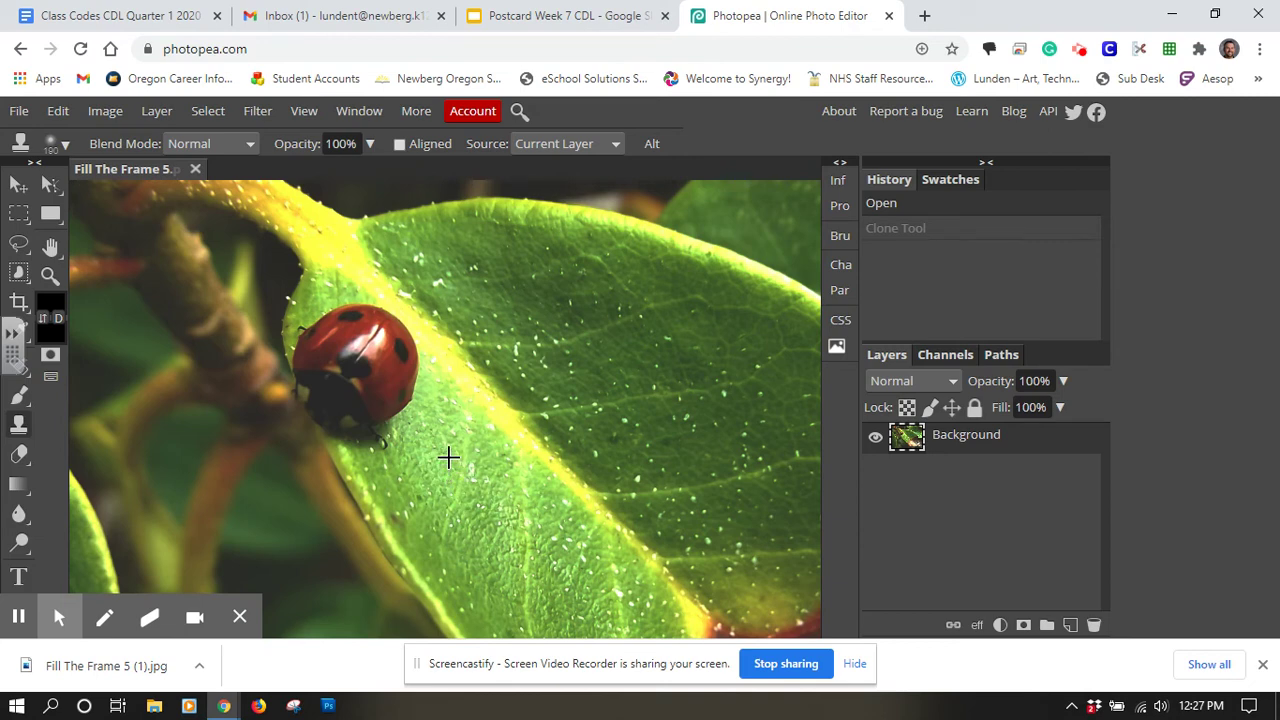
alt+click(452, 461)
mouse_move(453, 462)
mouse_down()
mouse_move(400, 435)
mouse_move(414, 417)
mouse_move(399, 408)
mouse_up()
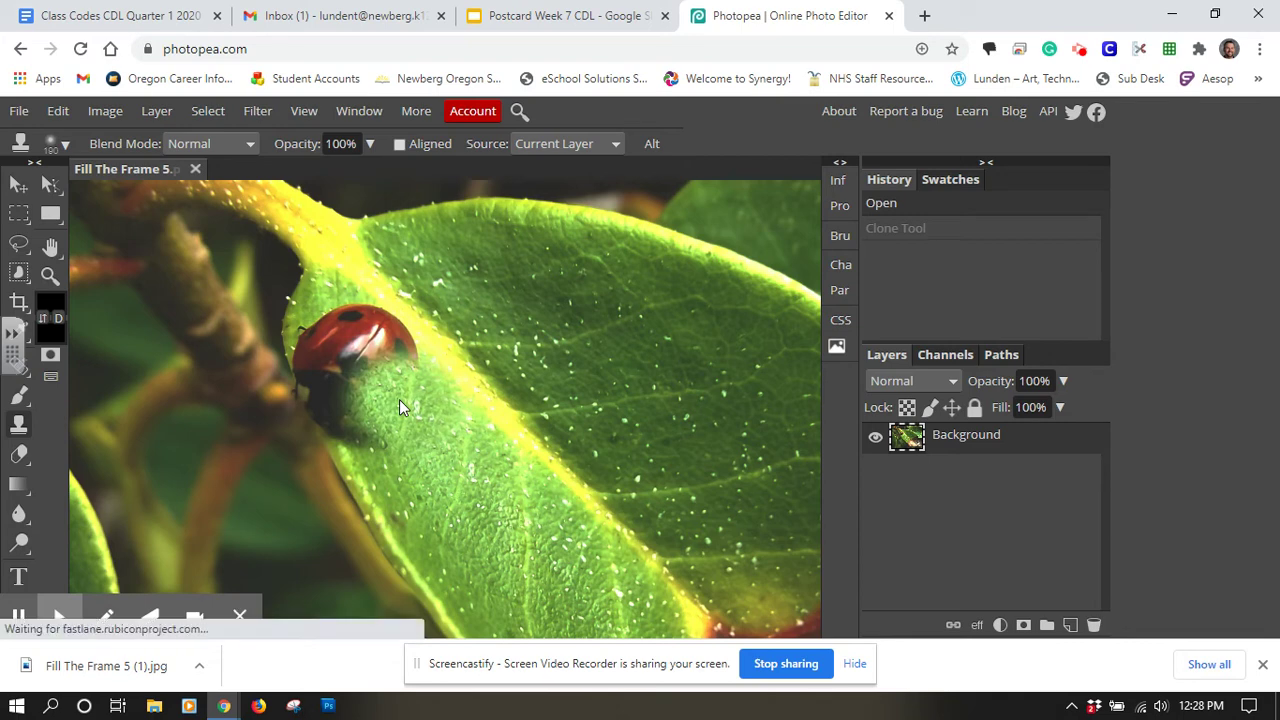
click(398, 399)
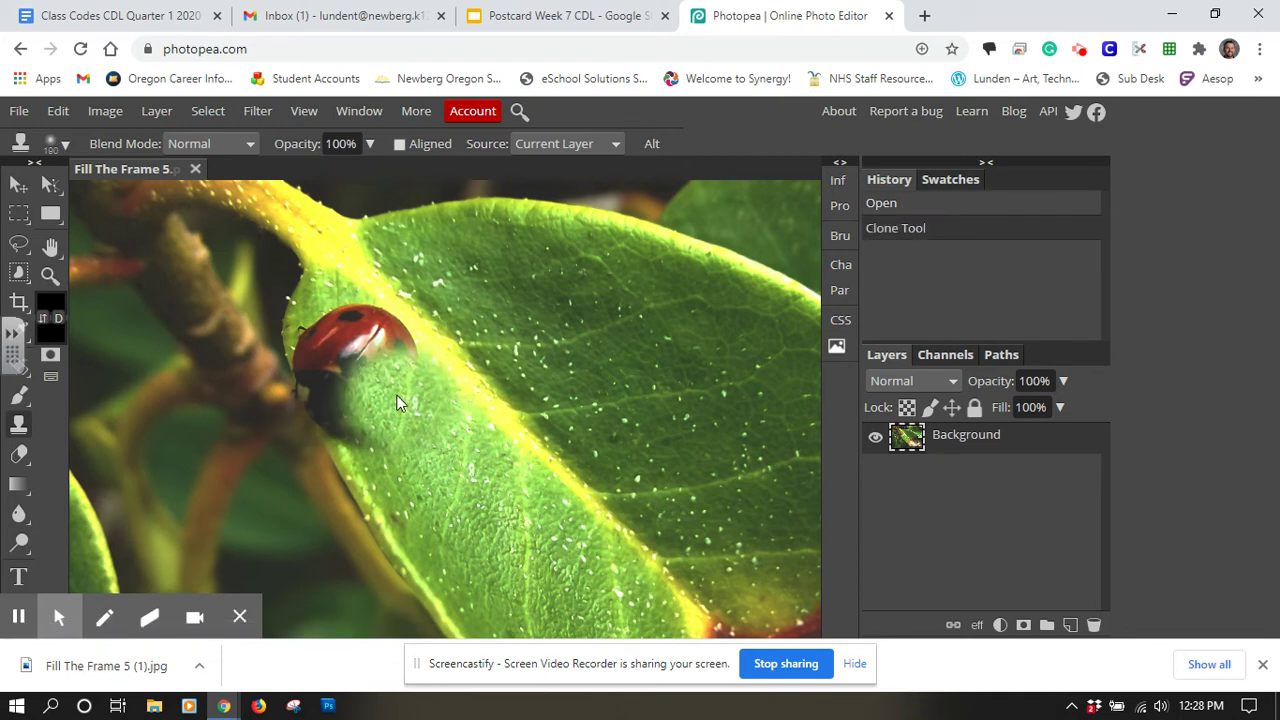
mouse_move(398, 402)
mouse_down()
mouse_move(391, 374)
mouse_move(382, 390)
mouse_up()
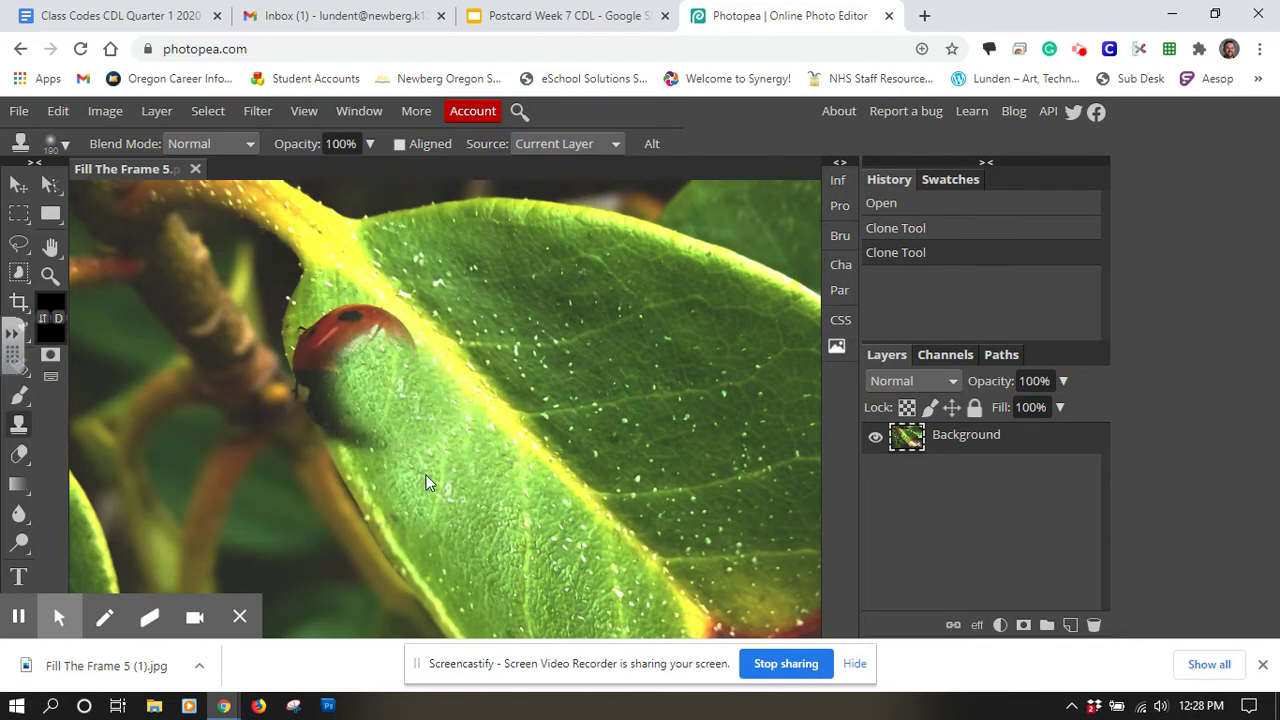
click(401, 442)
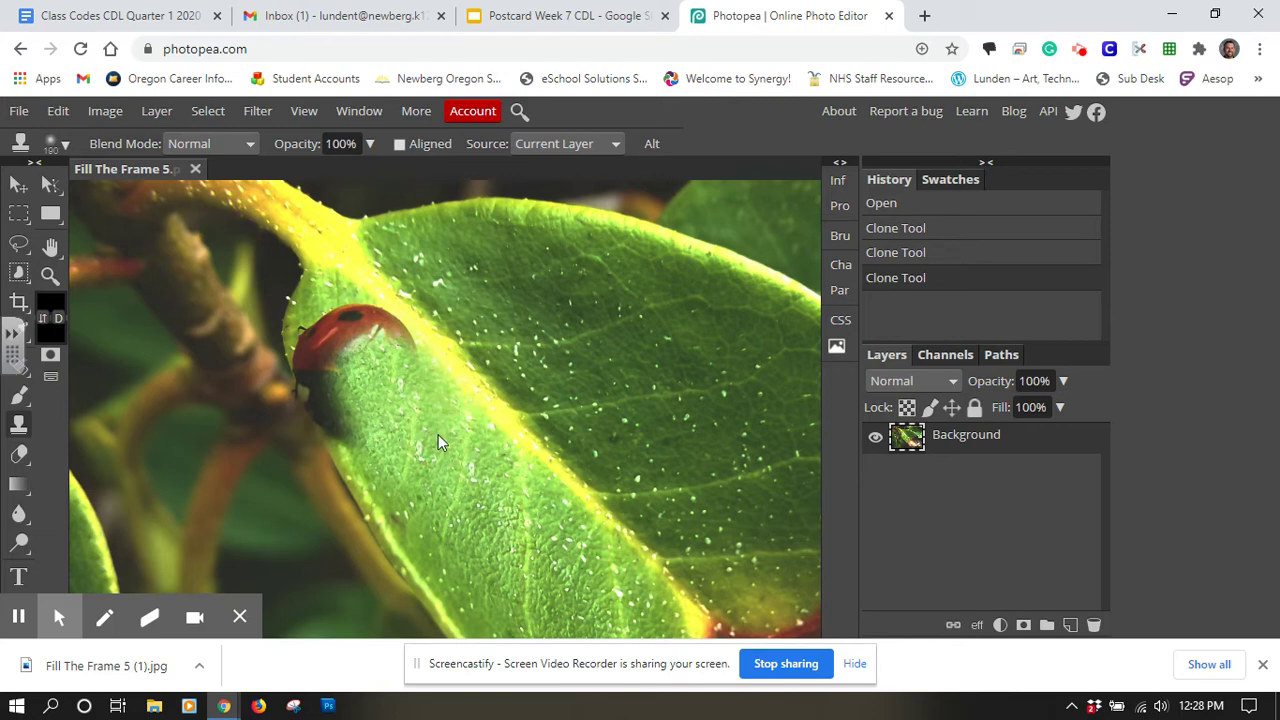
mouse_move(438, 434)
mouse_down()
mouse_move(403, 362)
mouse_move(380, 362)
mouse_up()
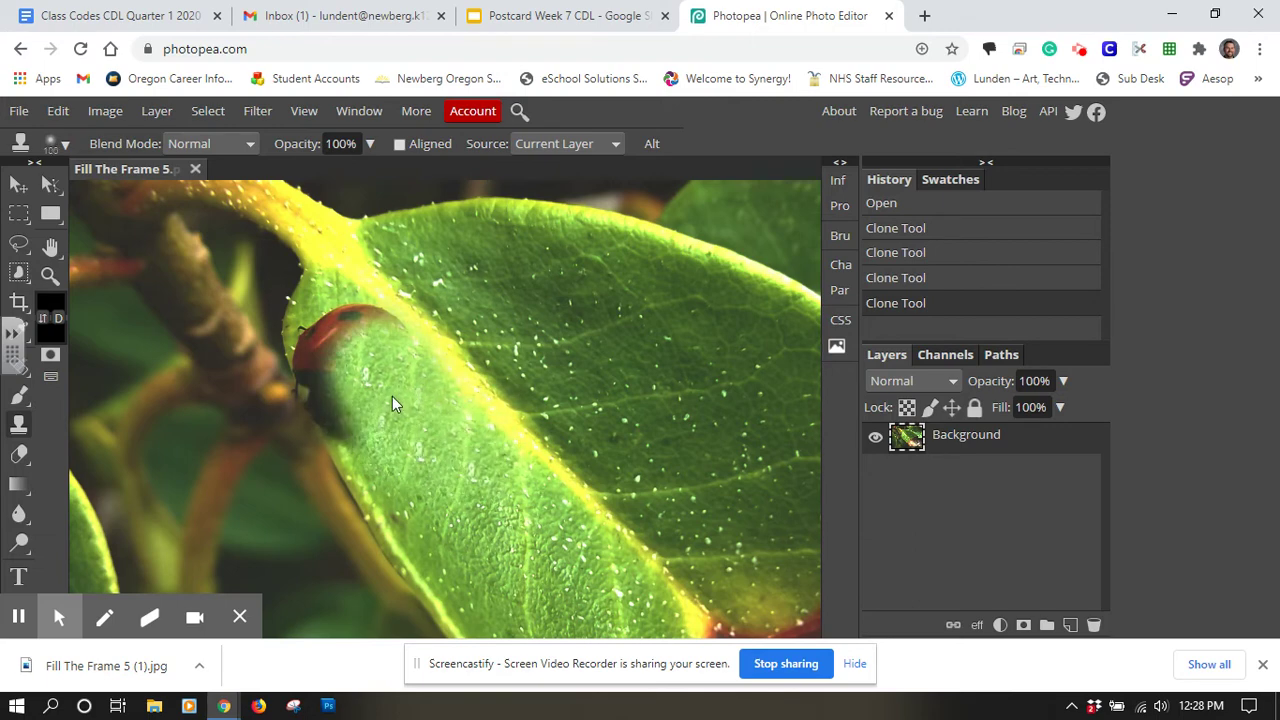
key(bracketleft)
key(bracketleft)
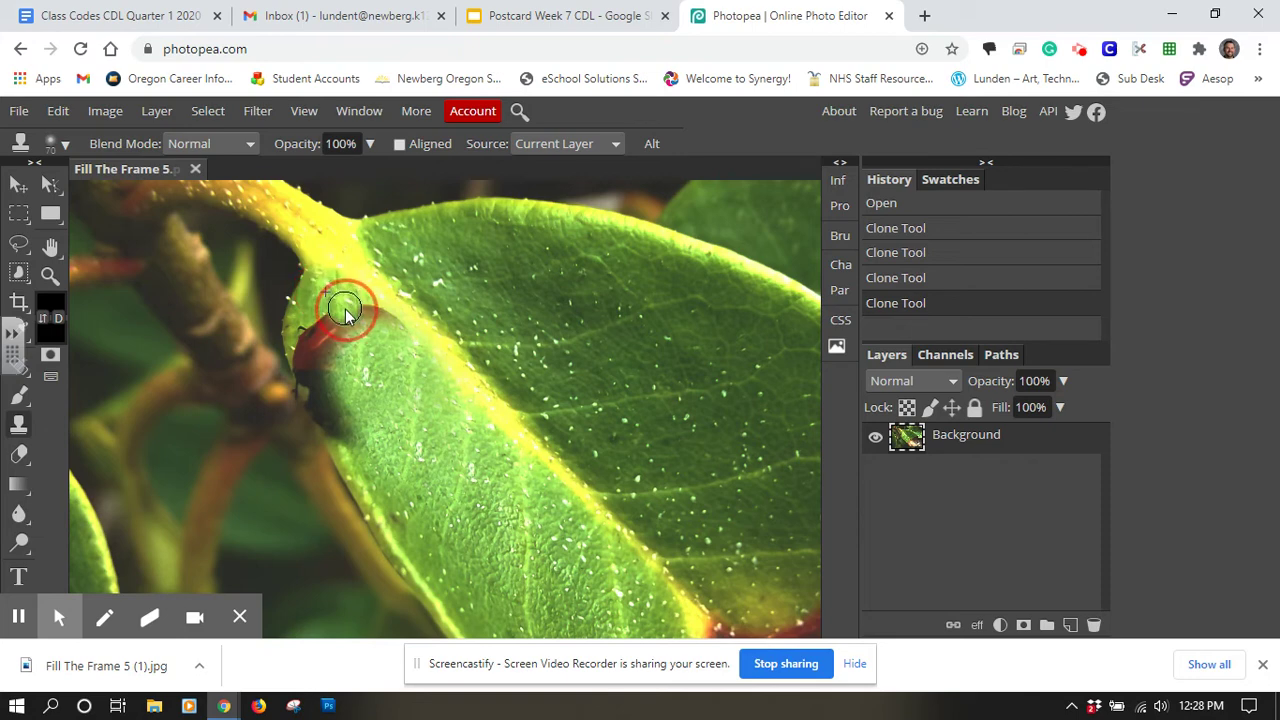
Step: Clone leaf texture over the remaining red shell and bug remnants along the leaf edge
drag(362, 306, 362, 319)
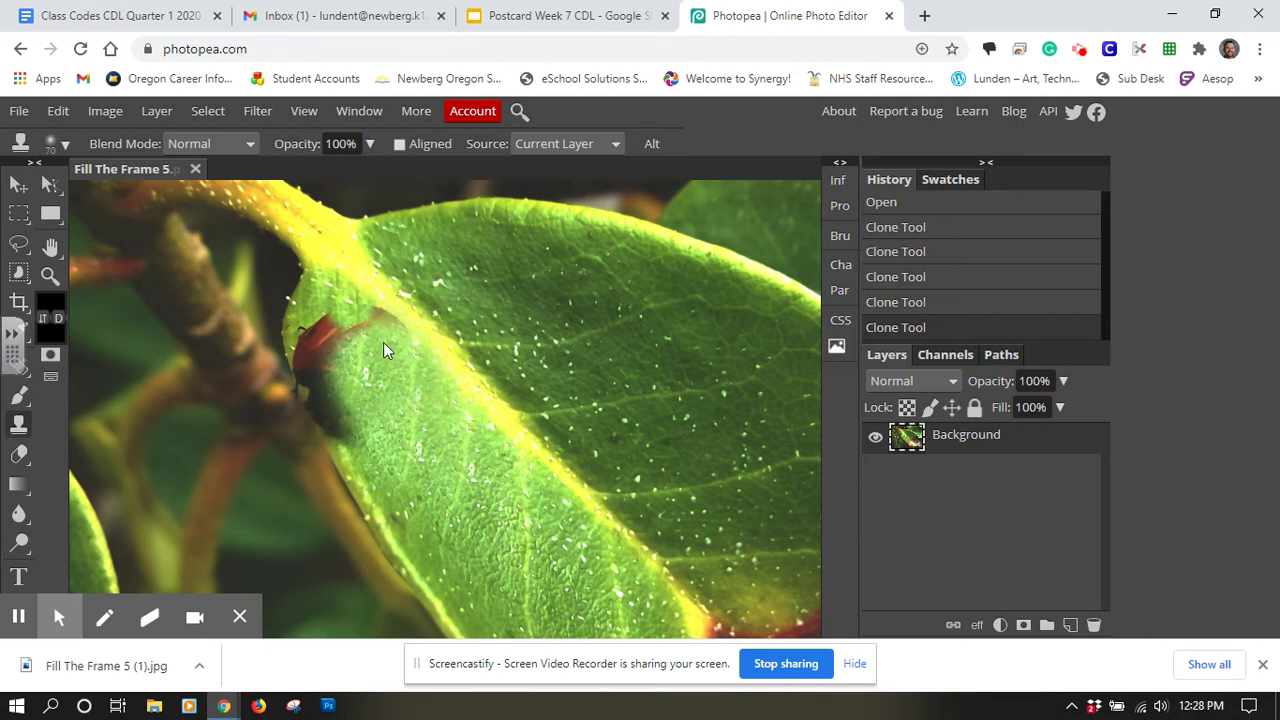
mouse_move(371, 334)
mouse_down()
mouse_move(363, 320)
mouse_move(393, 332)
mouse_up()
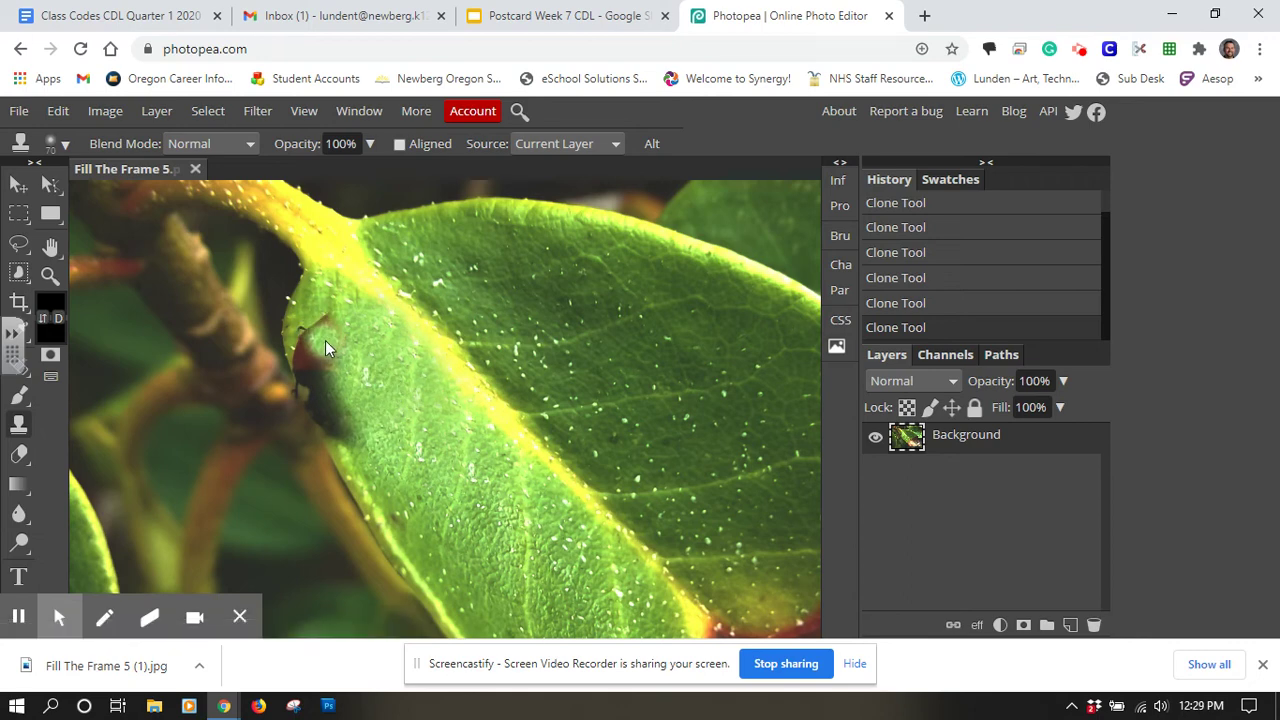
mouse_move(325, 347)
mouse_down()
mouse_move(331, 357)
mouse_move(332, 330)
mouse_up()
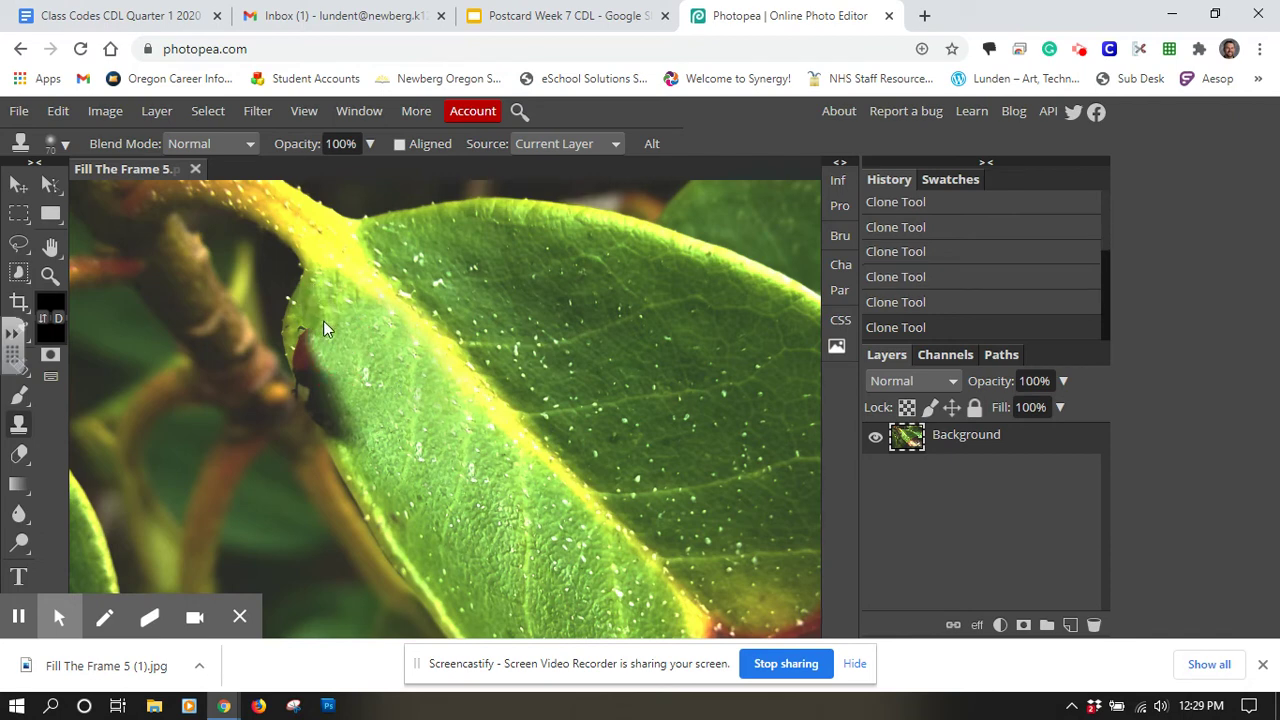
click(322, 328)
click(315, 341)
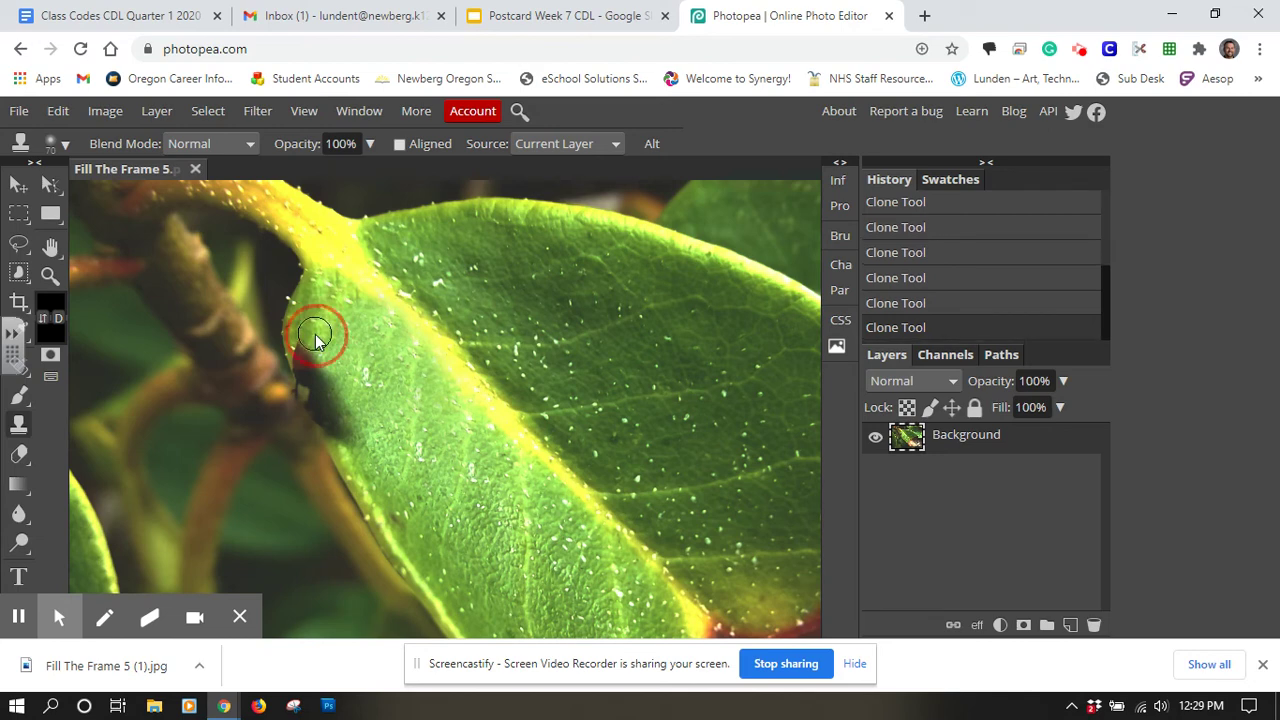
click(377, 487)
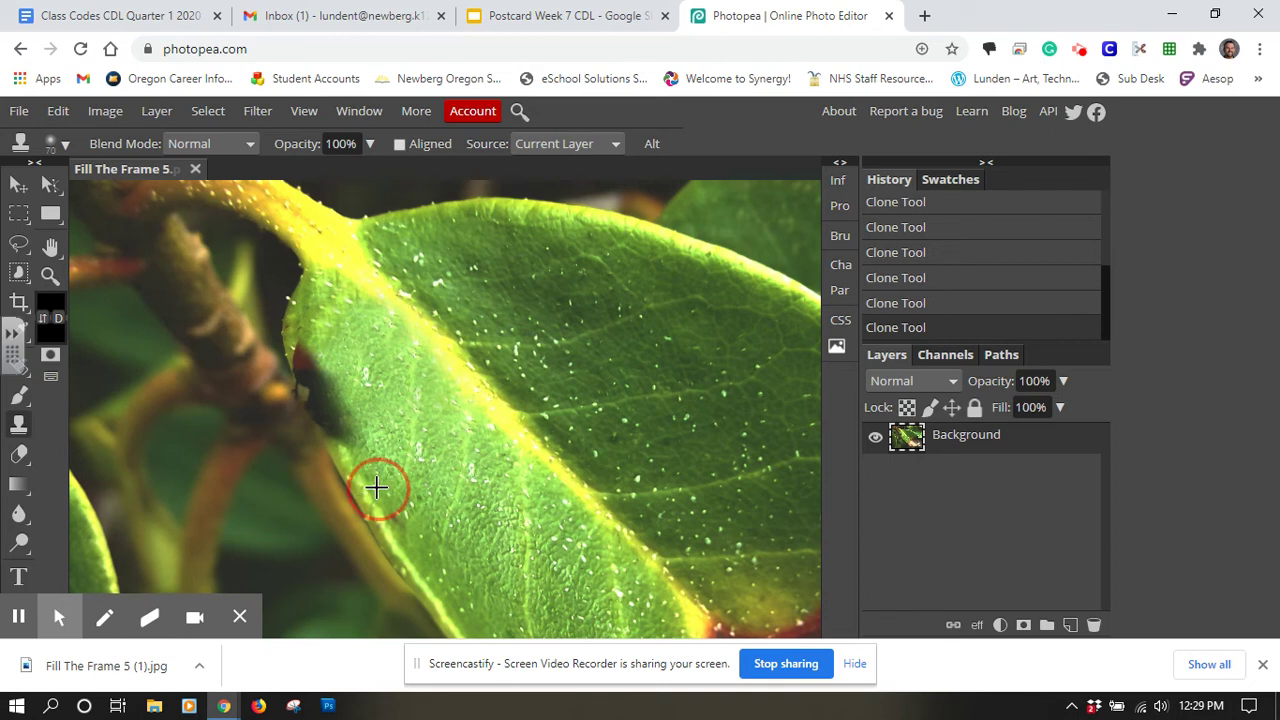
drag(354, 444, 345, 430)
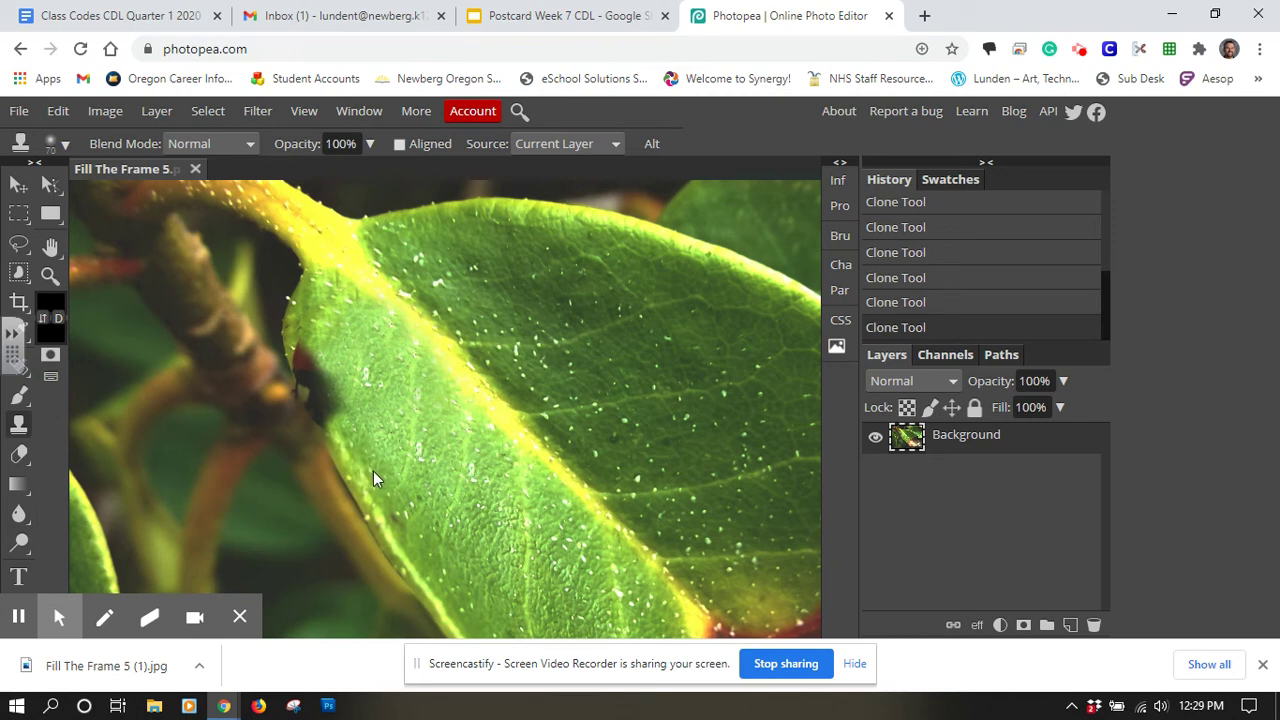
Step: Resample fresh leaf and stamp over the last dark spots along the leaf edge
click(372, 468)
drag(339, 418, 330, 390)
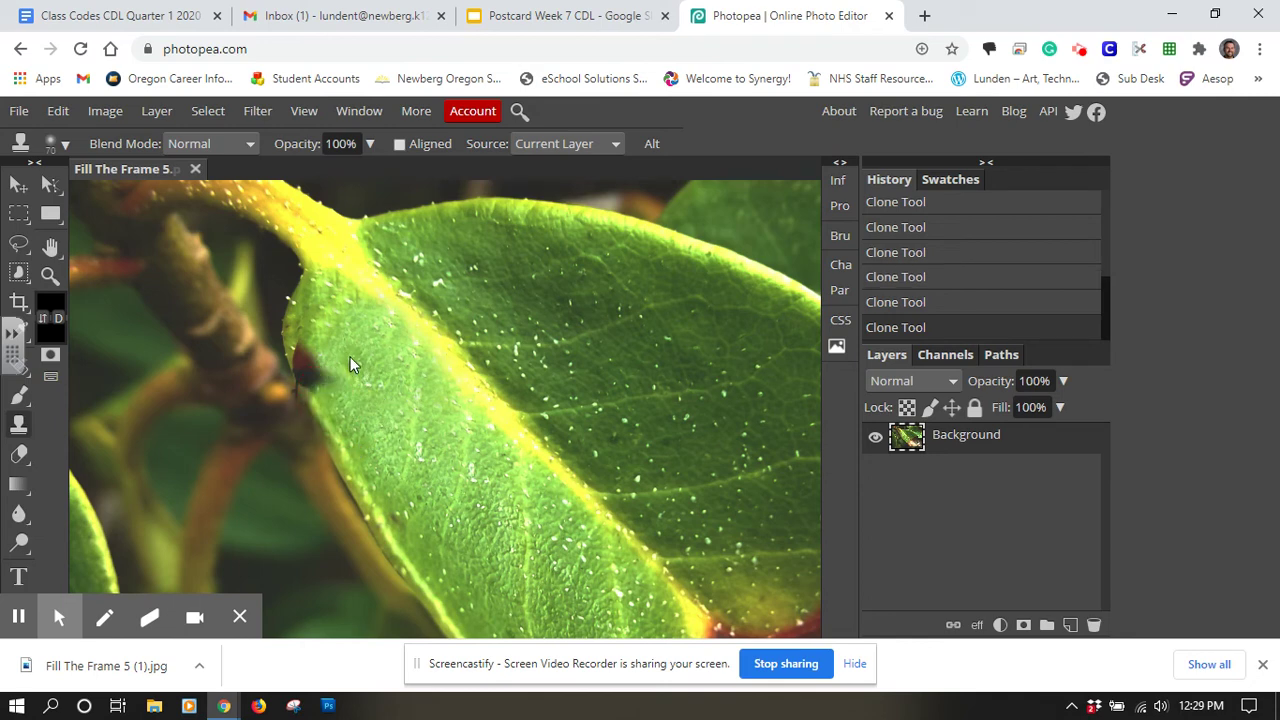
click(309, 310)
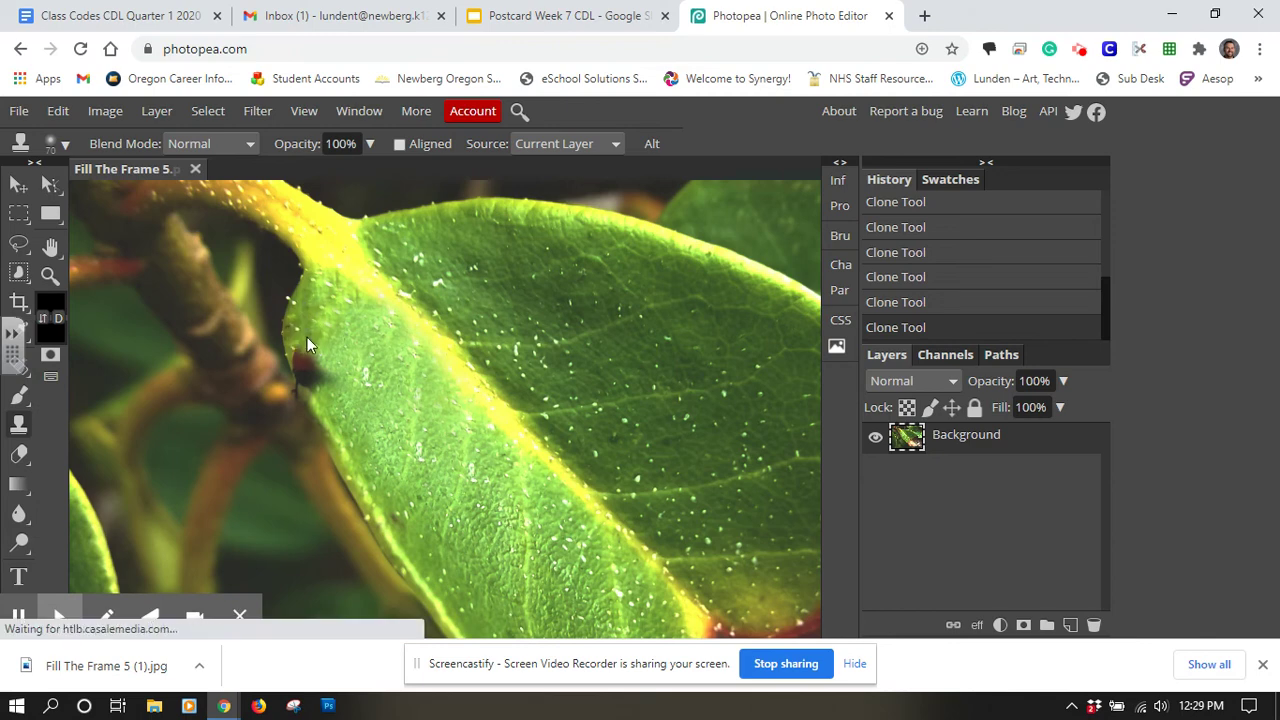
click(304, 354)
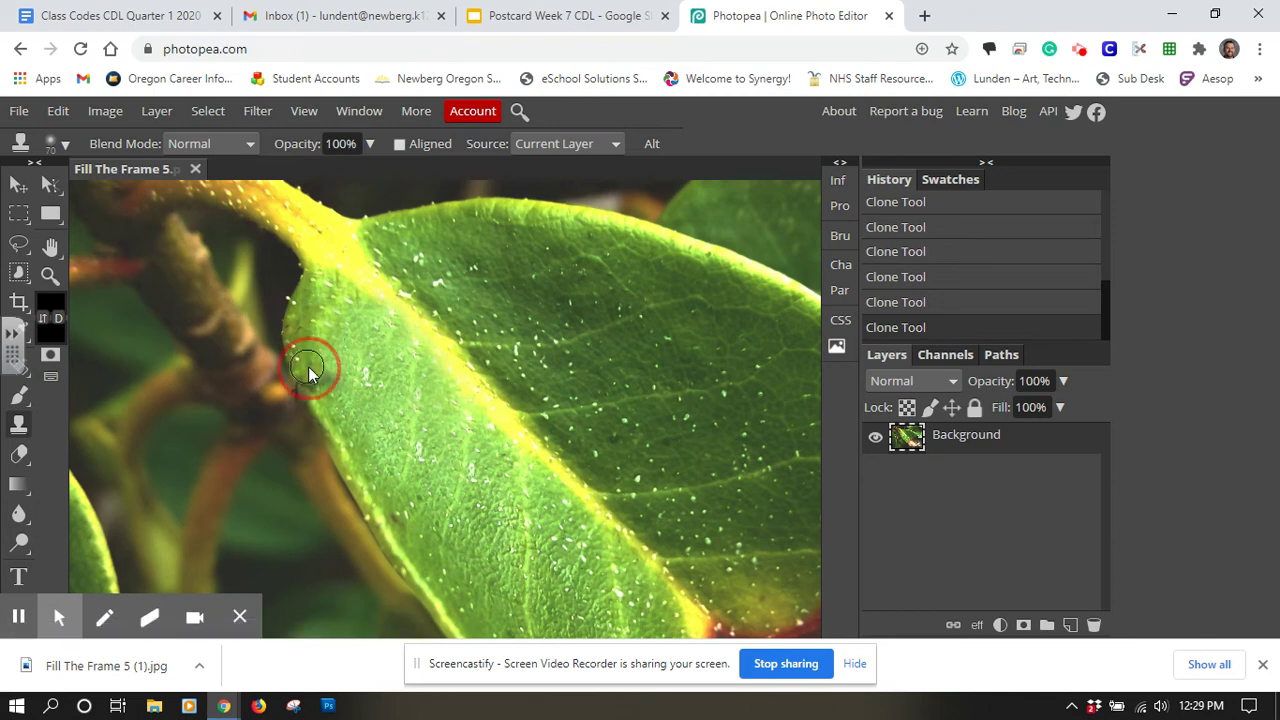
click(360, 420)
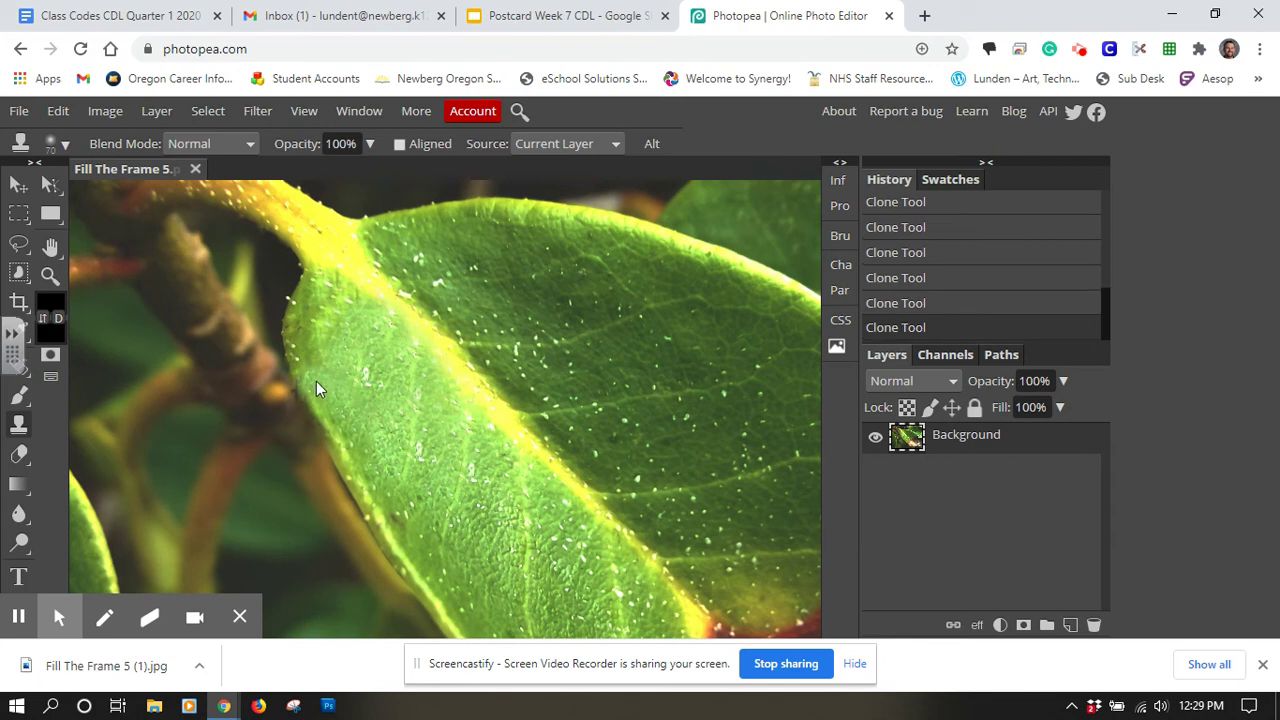
click(661, 506)
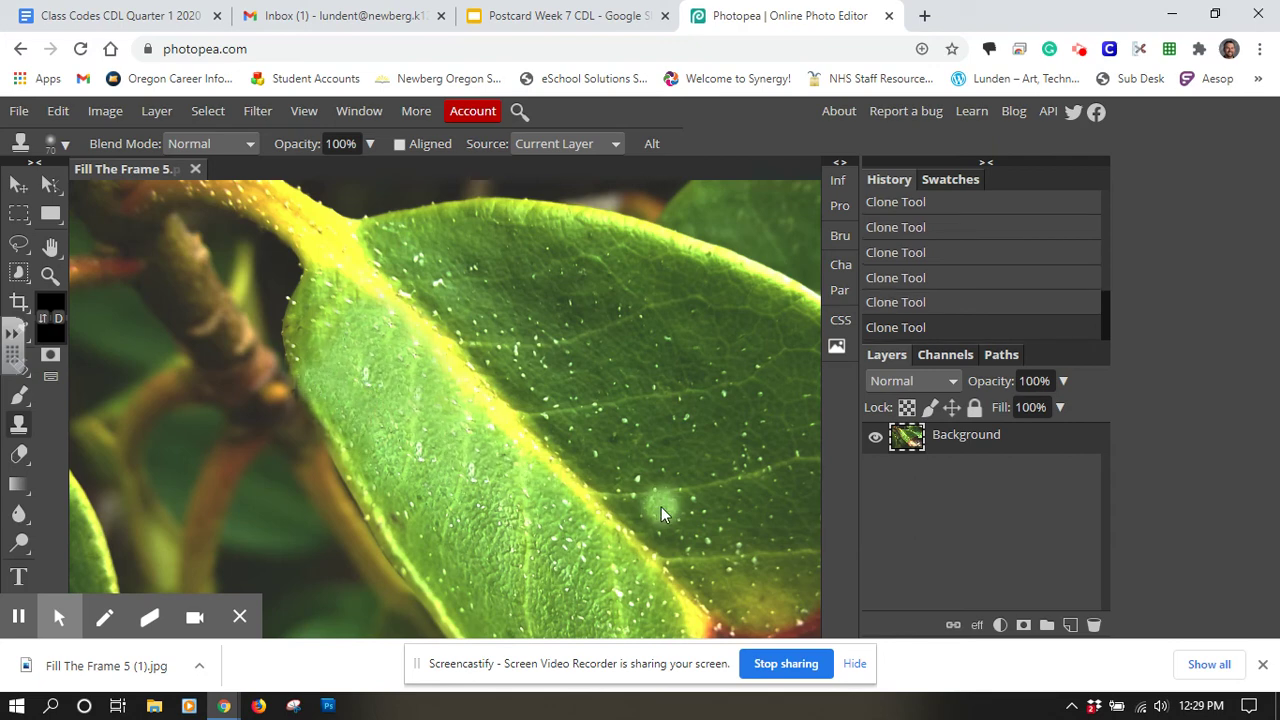
Step: Fit the whole photo in view with Ctrl+0 to check the clean leaf
key(ctrl+0)
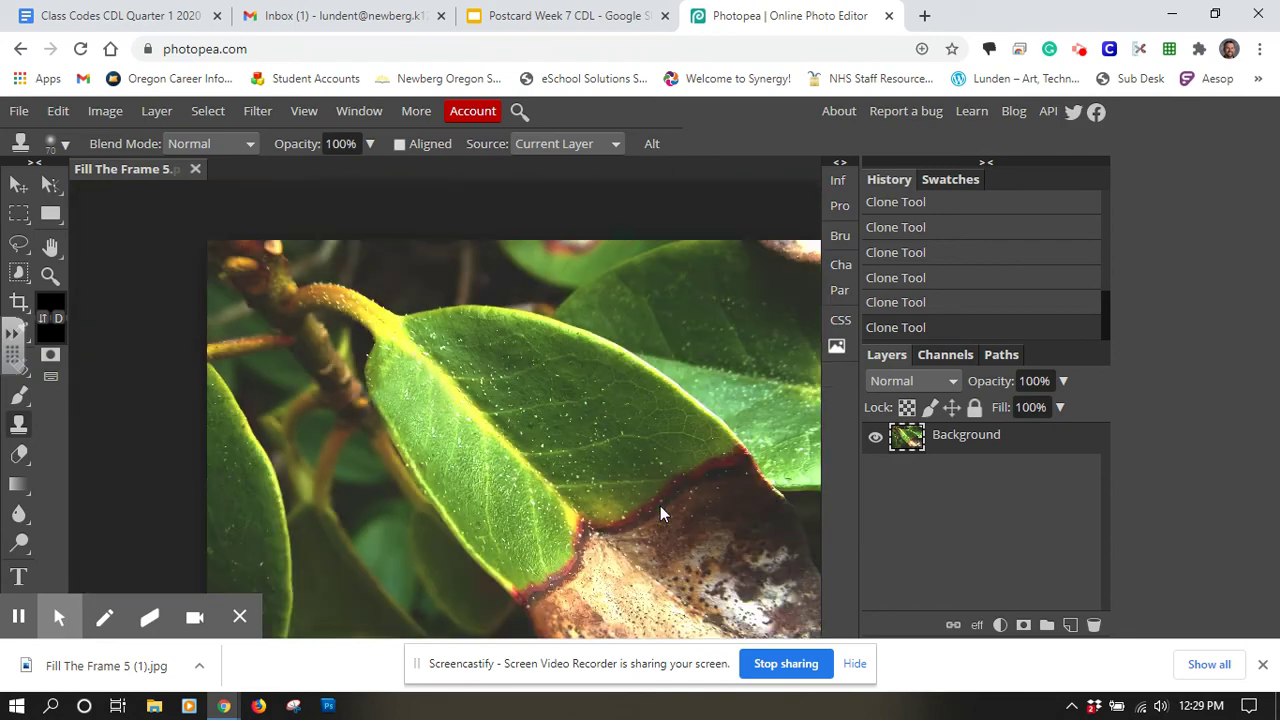